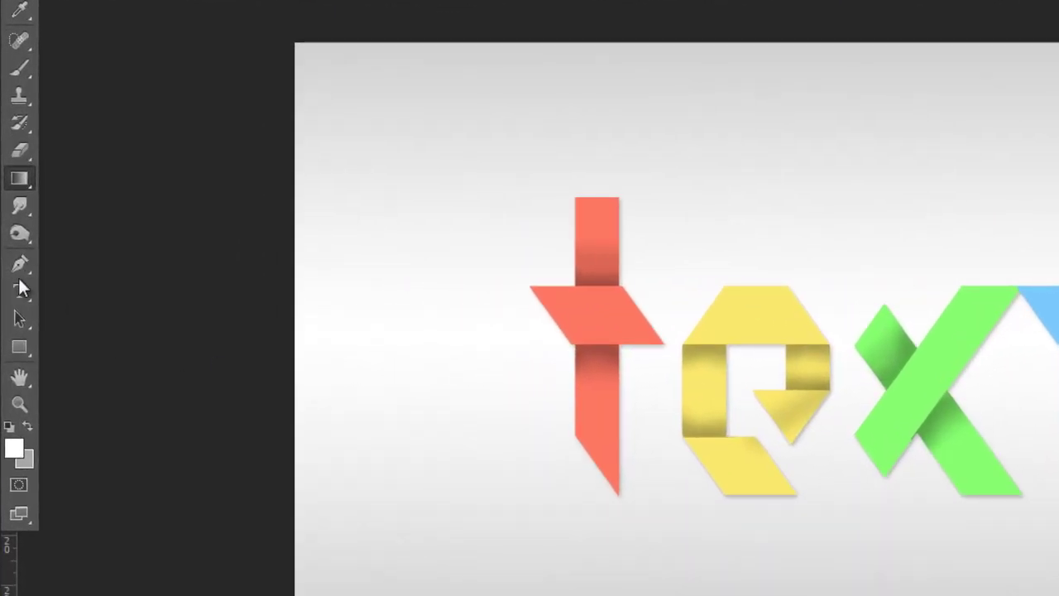
Step: Select the Horizontal Type tool, set to the Origram font at 480 pt
{"action": "left_click", "coordinate": [18, 298]}
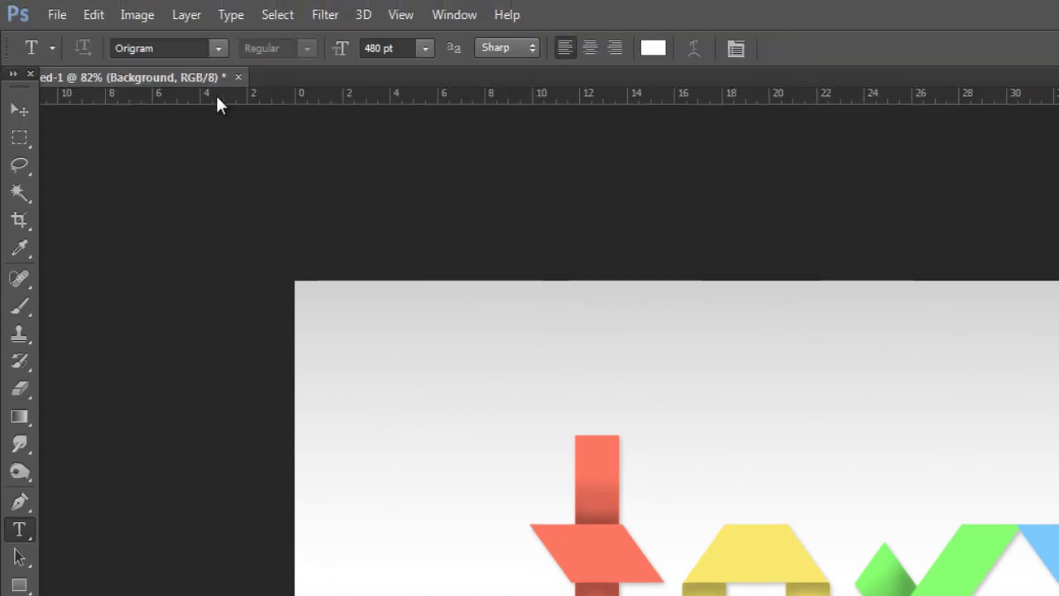
Step: Browse the font family list and keep Origram as the font
{"action": "left_click", "coordinate": [218, 51]}
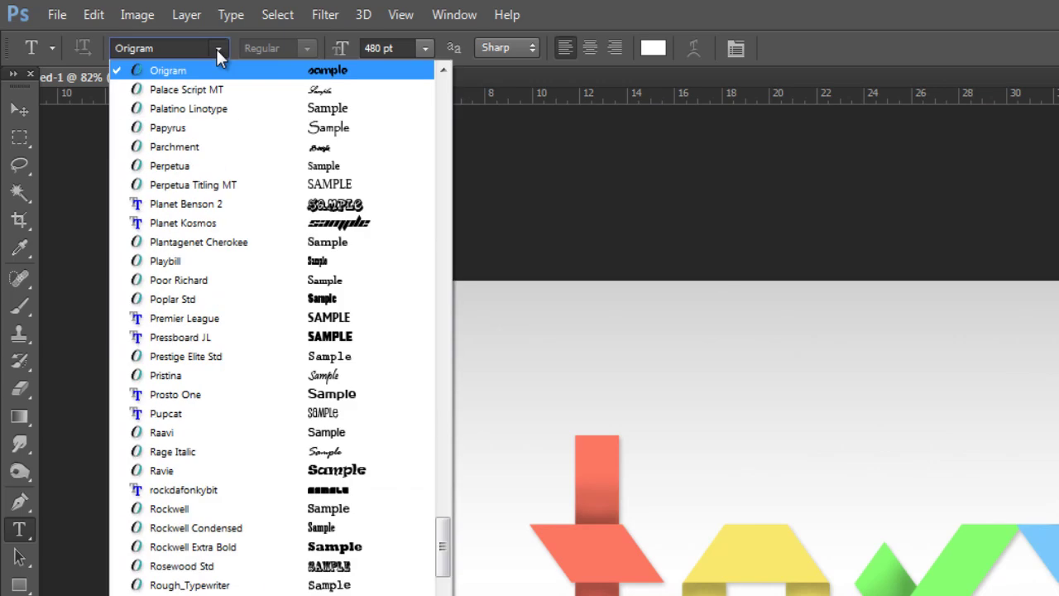
{"action": "left_click", "coordinate": [375, 48]}
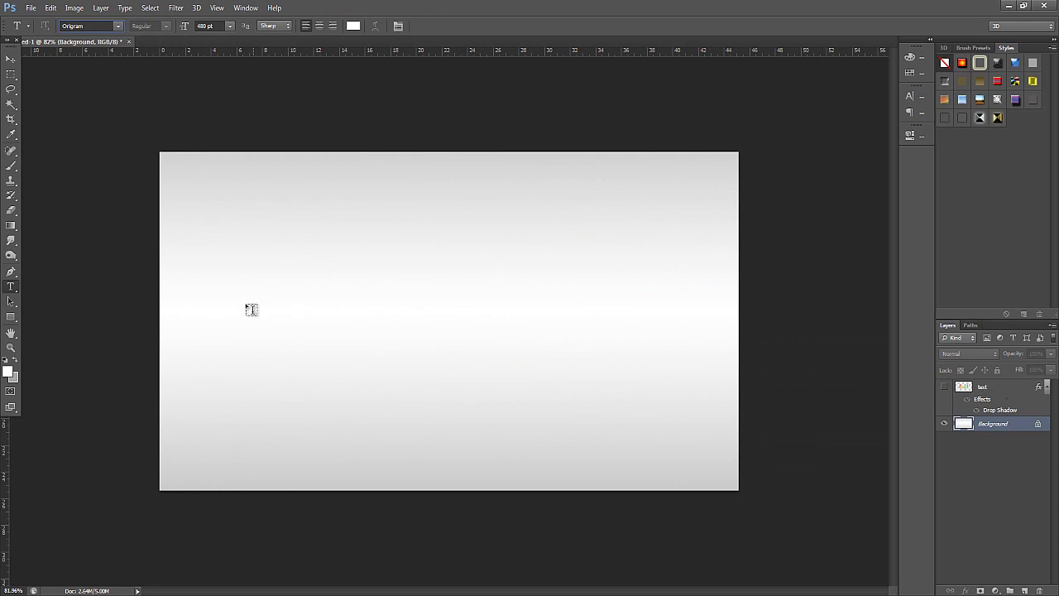
Step: Type 'text' on a new Origram type layer and move it down and left
{"action": "left_click", "coordinate": [346, 328]}
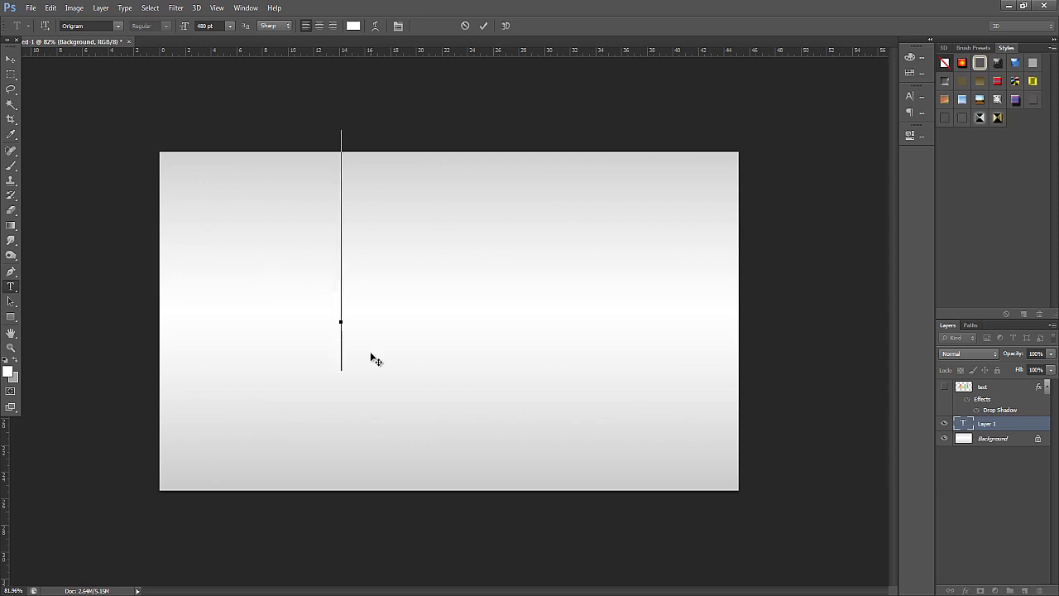
{"action": "type", "text": "tex"}
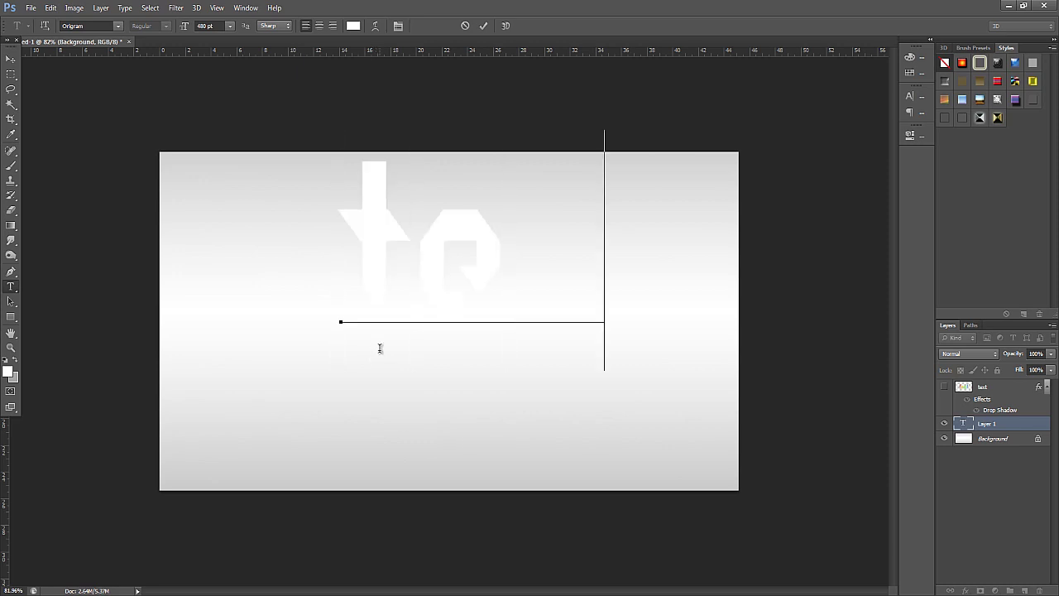
{"action": "type", "text": "t"}
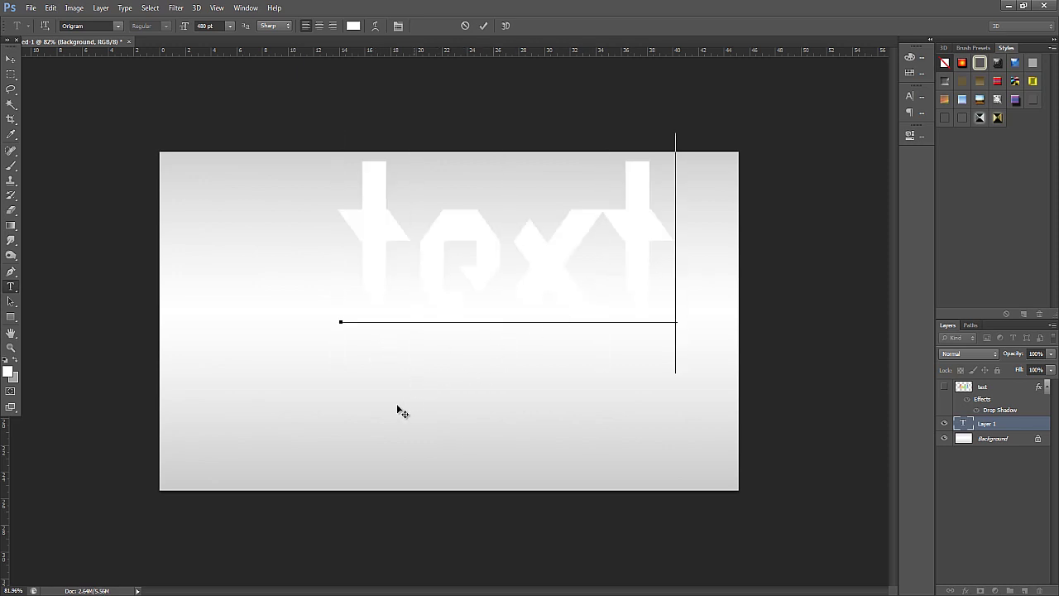
{"action": "left_click_drag", "start_coordinate": [398, 409], "coordinate": [359, 469]}
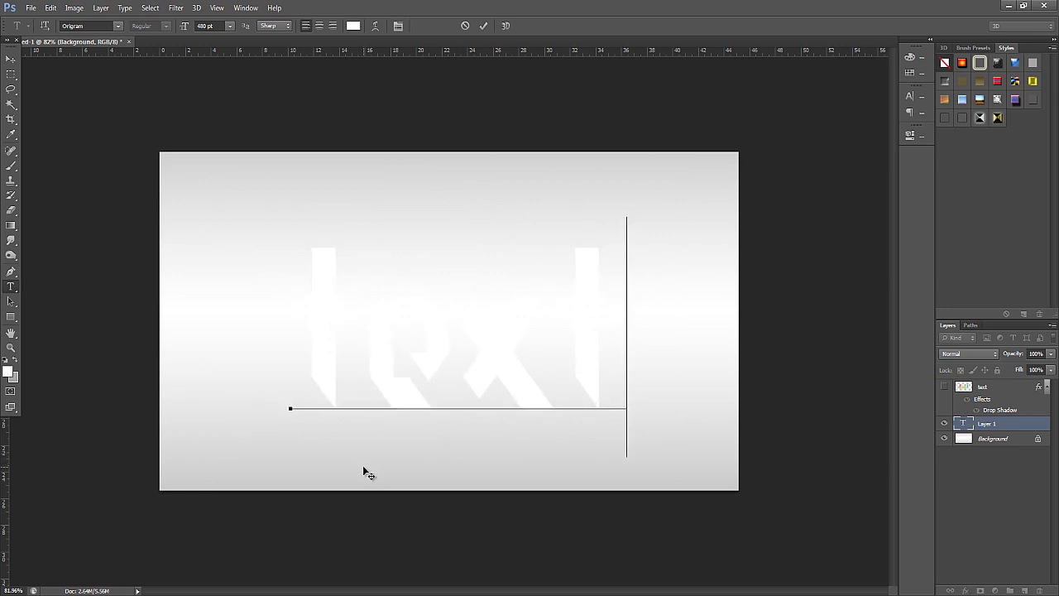
Step: Colour the first letter t salmon
{"action": "left_click_drag", "start_coordinate": [293, 322], "coordinate": [351, 322]}
{"action": "left_click", "coordinate": [9, 372]}
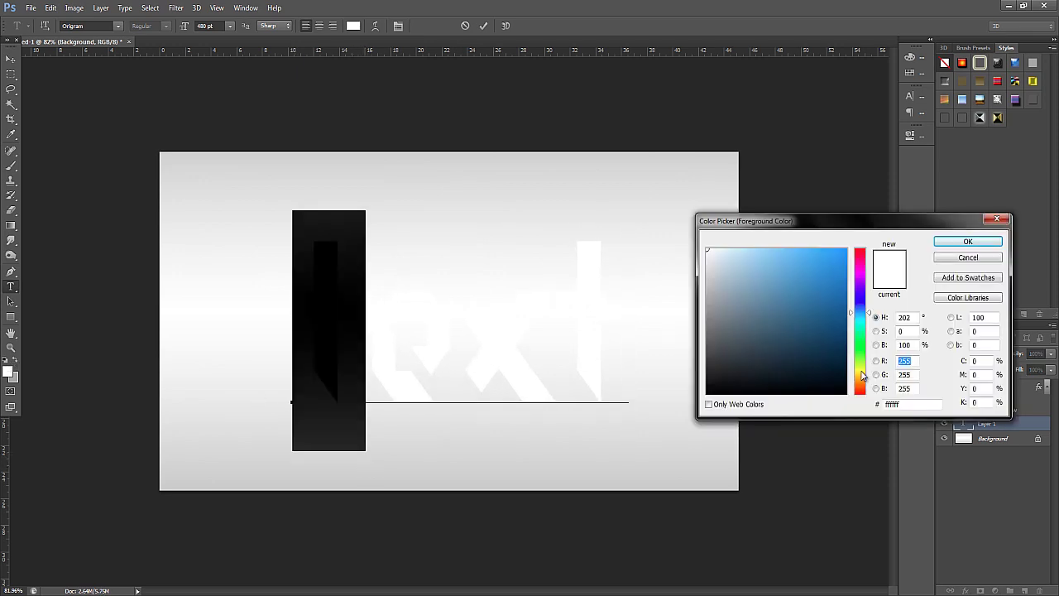
{"action": "left_click", "coordinate": [865, 394]}
{"action": "left_click", "coordinate": [793, 251]}
{"action": "left_click", "coordinate": [945, 241]}
Step: Colour the letter e light yellow
{"action": "key", "text": "shift+Right"}
{"action": "left_click", "coordinate": [9, 373]}
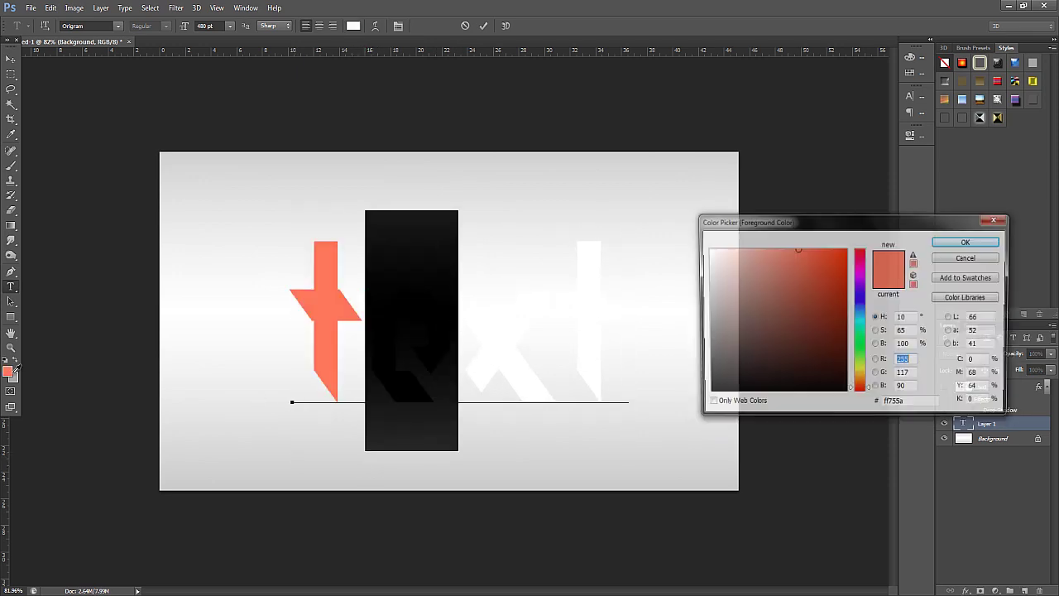
{"action": "left_click", "coordinate": [860, 375]}
{"action": "left_click", "coordinate": [786, 249]}
{"action": "left_click", "coordinate": [966, 241]}
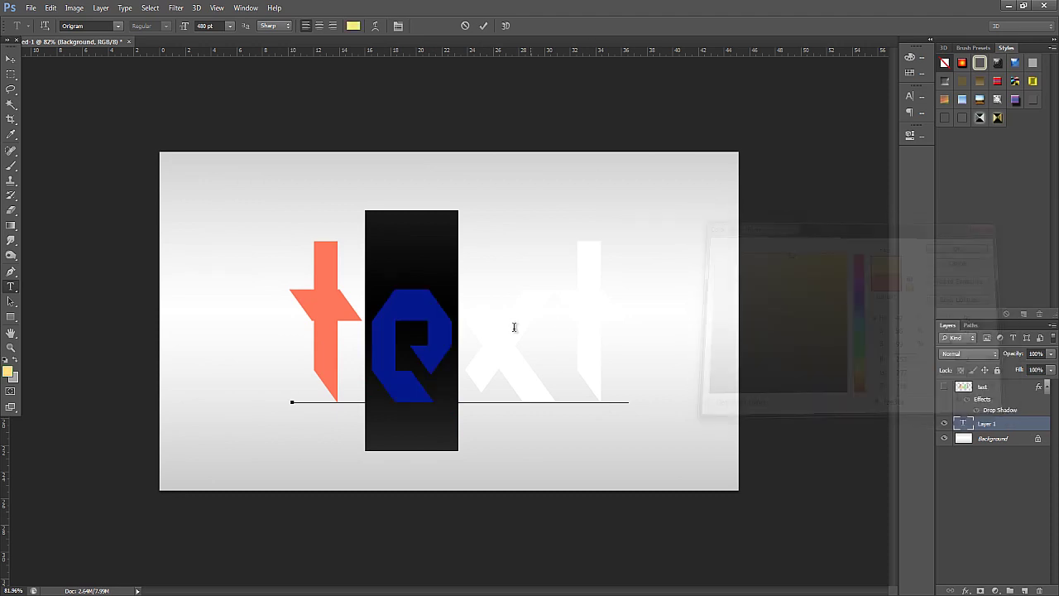
Step: Colour the letter x light green
{"action": "key", "text": "Right"}
{"action": "key", "text": "shift+Right"}
{"action": "left_click", "coordinate": [10, 372]}
{"action": "left_click", "coordinate": [864, 354]}
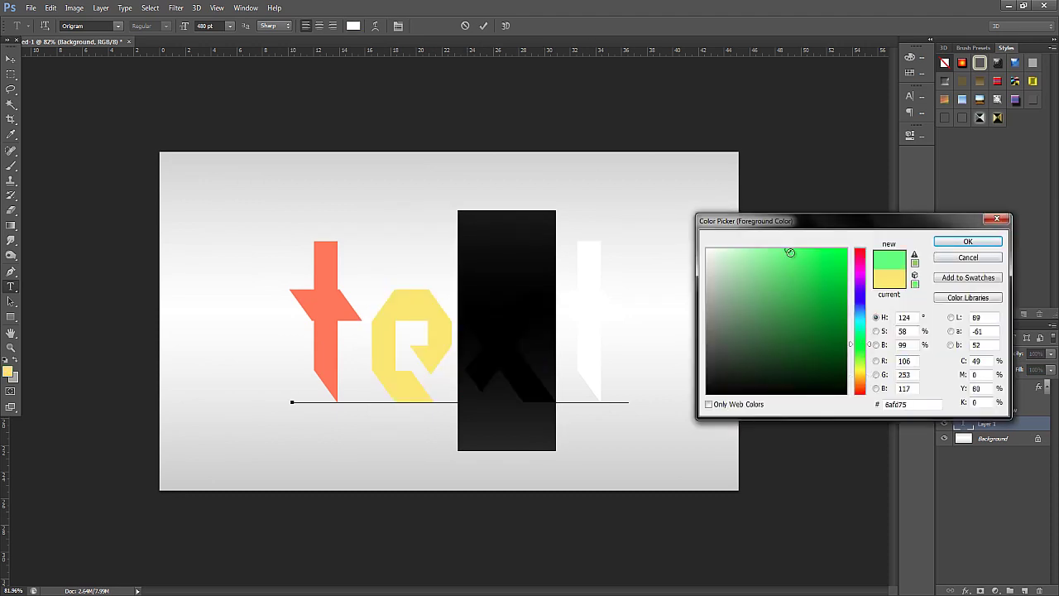
{"action": "left_click", "coordinate": [784, 250]}
{"action": "left_click", "coordinate": [967, 241]}
Step: Colour the final letter t light blue
{"action": "key", "text": "Right"}
{"action": "key", "text": "shift+Right"}
{"action": "left_click", "coordinate": [9, 372]}
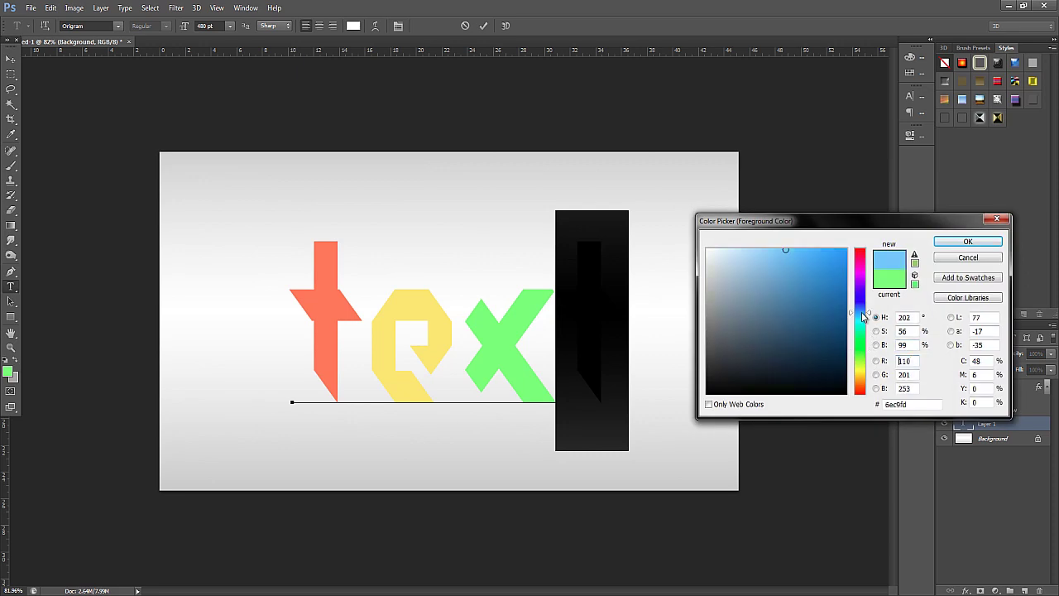
{"action": "left_click", "coordinate": [864, 318]}
{"action": "left_click", "coordinate": [967, 241]}
{"action": "key", "text": "Right"}
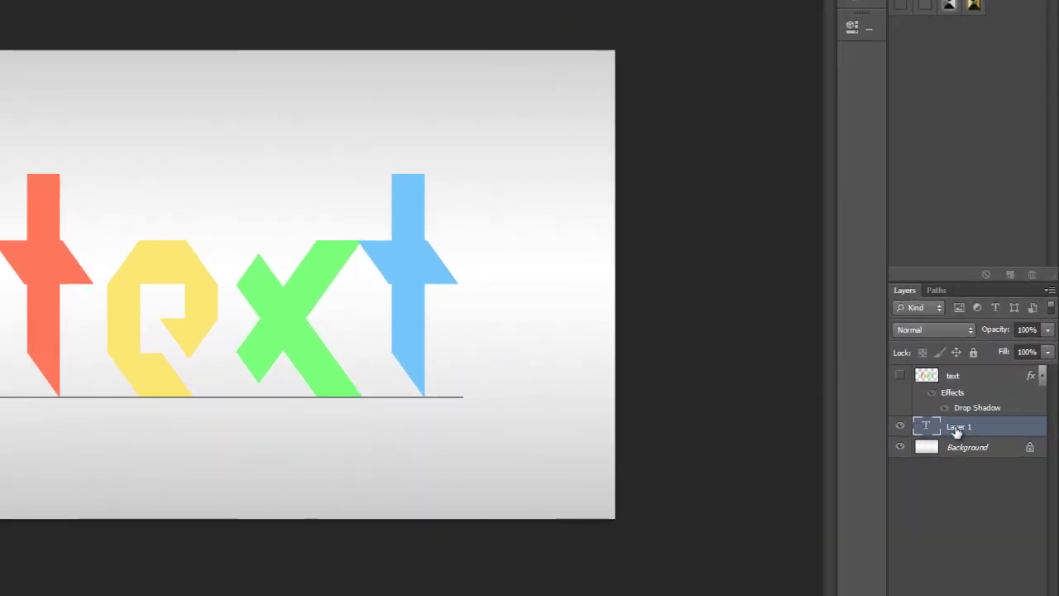
Step: Commit the coloured word and rasterize the text layer's type into pixels
{"action": "left_click", "coordinate": [956, 430]}
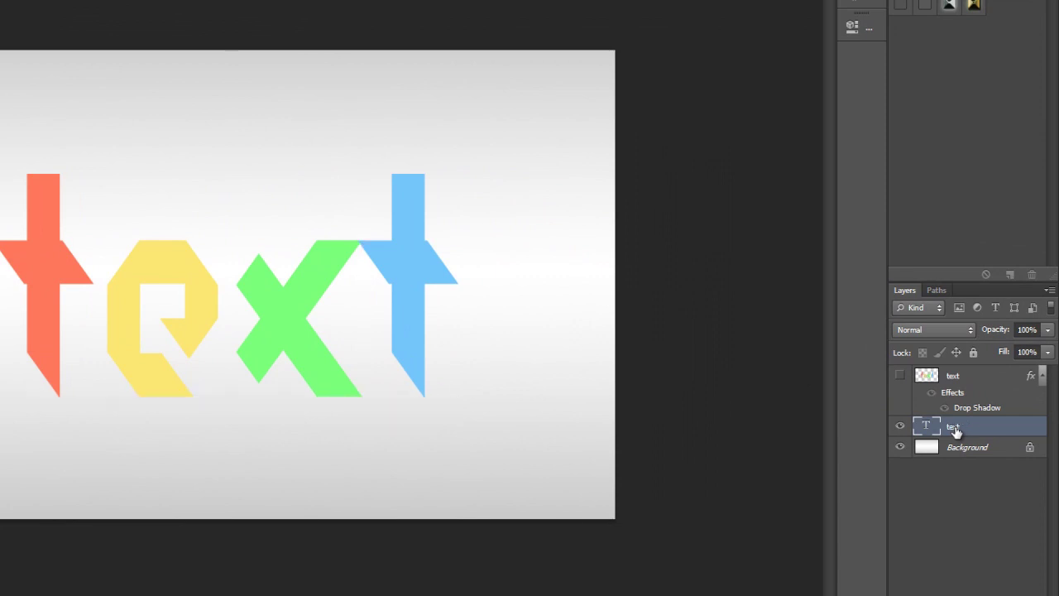
{"action": "right_click", "coordinate": [955, 429]}
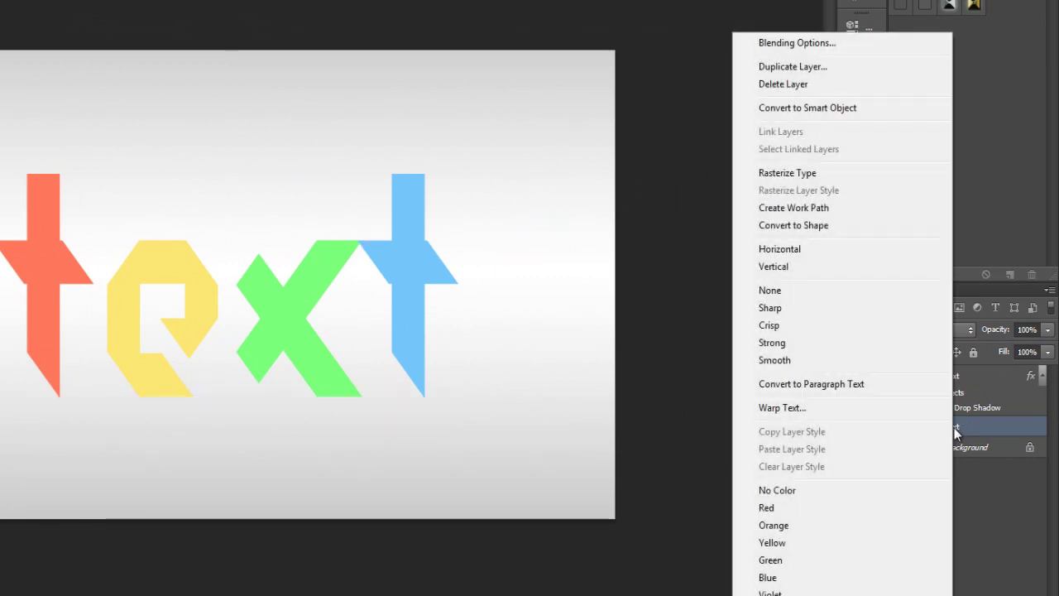
{"action": "left_click", "coordinate": [825, 175]}
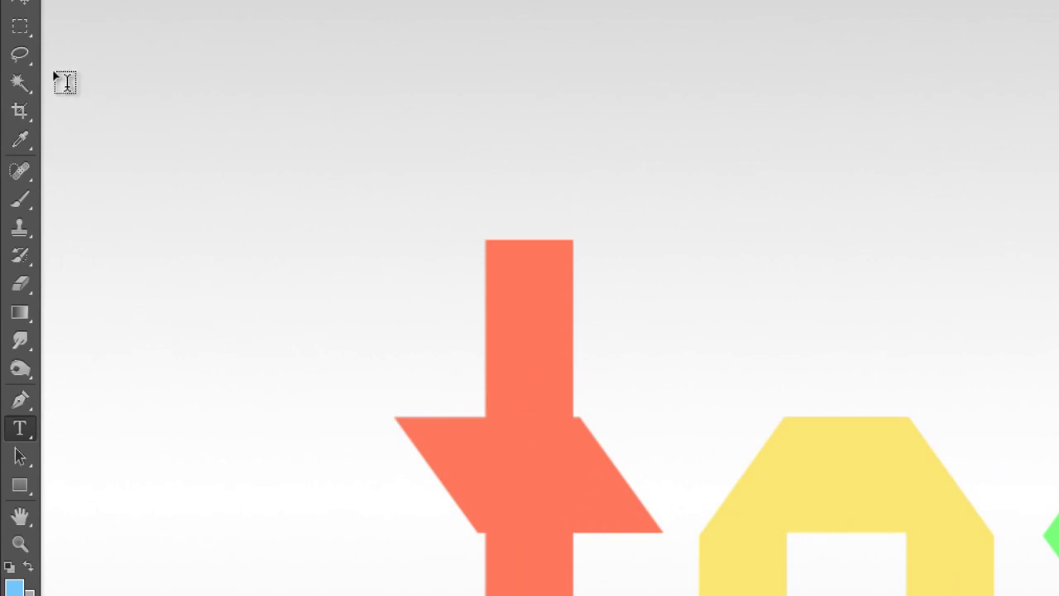
Step: Draw a rectangular marquee selection around the first t's upper stem
{"action": "left_click", "coordinate": [25, 35]}
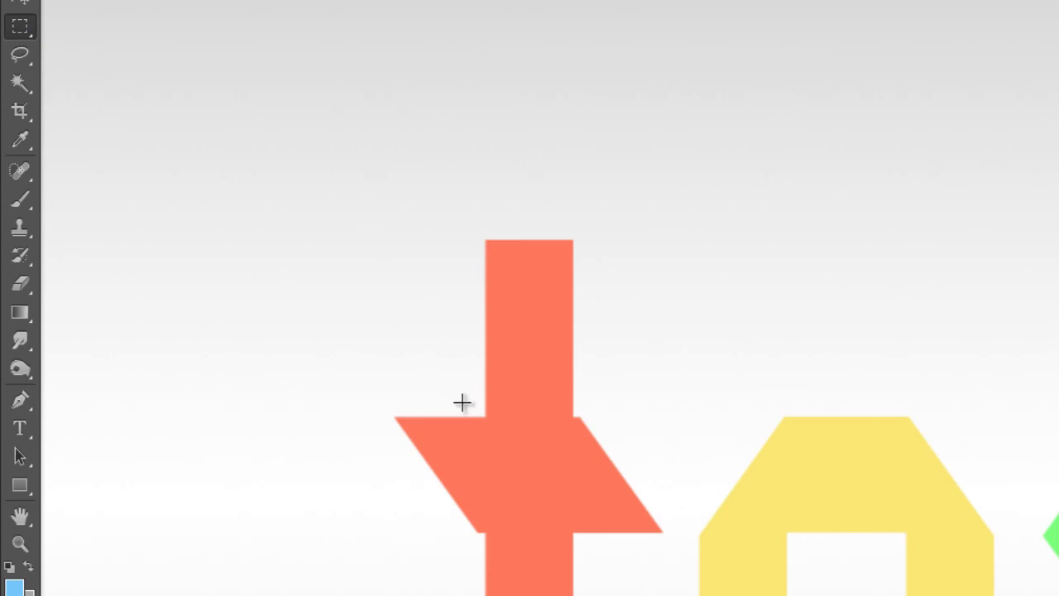
{"action": "mouse_move", "coordinate": [476, 416]}
{"action": "left_mouse_down"}
{"action": "mouse_move", "coordinate": [618, 294]}
{"action": "mouse_move", "coordinate": [605, 279]}
{"action": "left_mouse_up"}
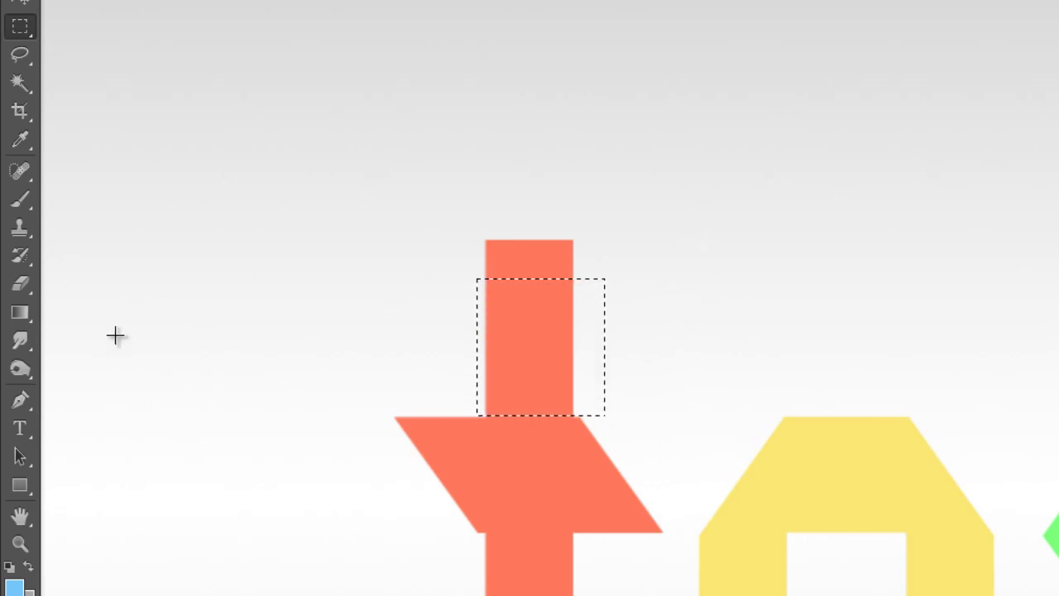
{"action": "left_click", "coordinate": [27, 369]}
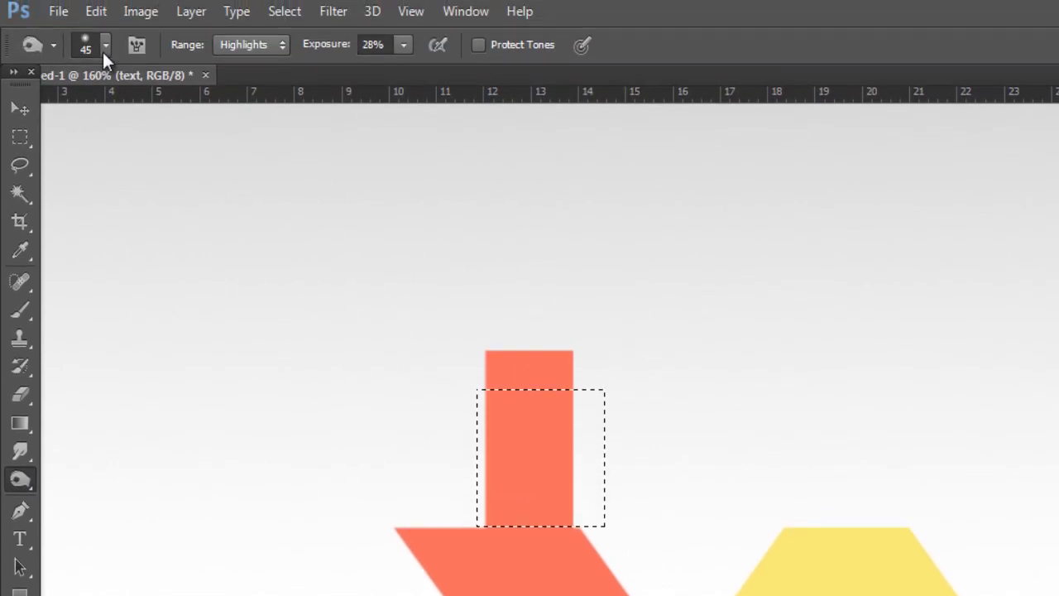
Step: Burn fold shading into the bottom of the first t's selected upper stem
{"action": "left_click", "coordinate": [105, 51]}
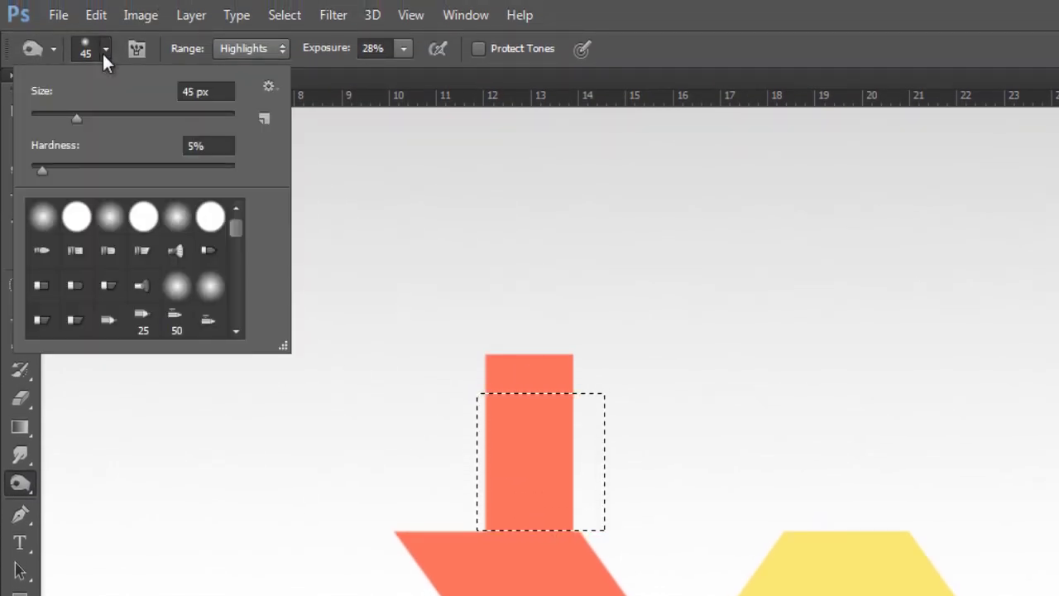
{"action": "left_click", "coordinate": [105, 51]}
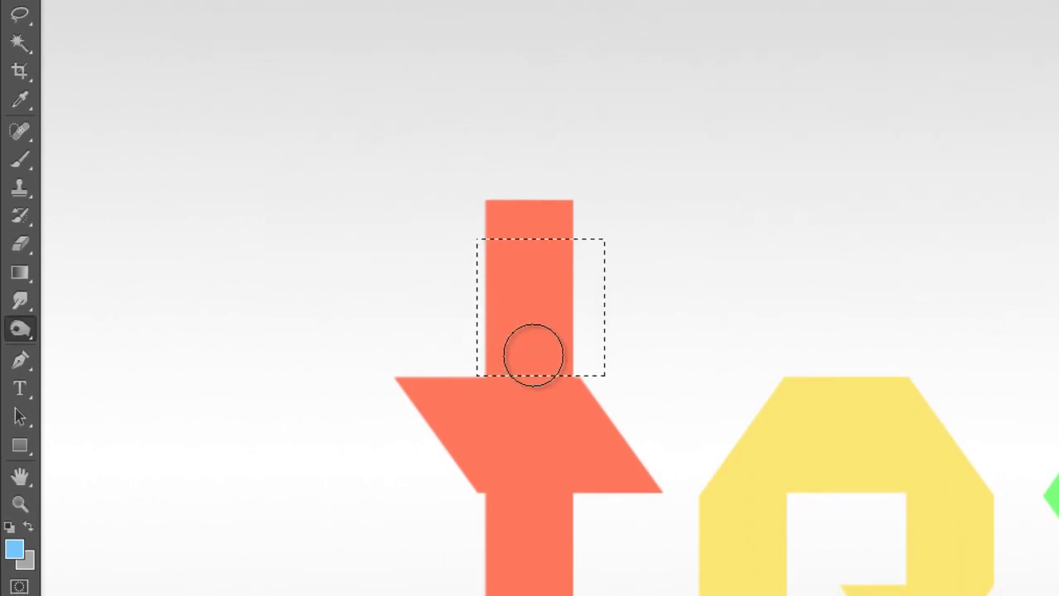
{"action": "left_click_drag", "start_coordinate": [580, 348], "coordinate": [461, 350]}
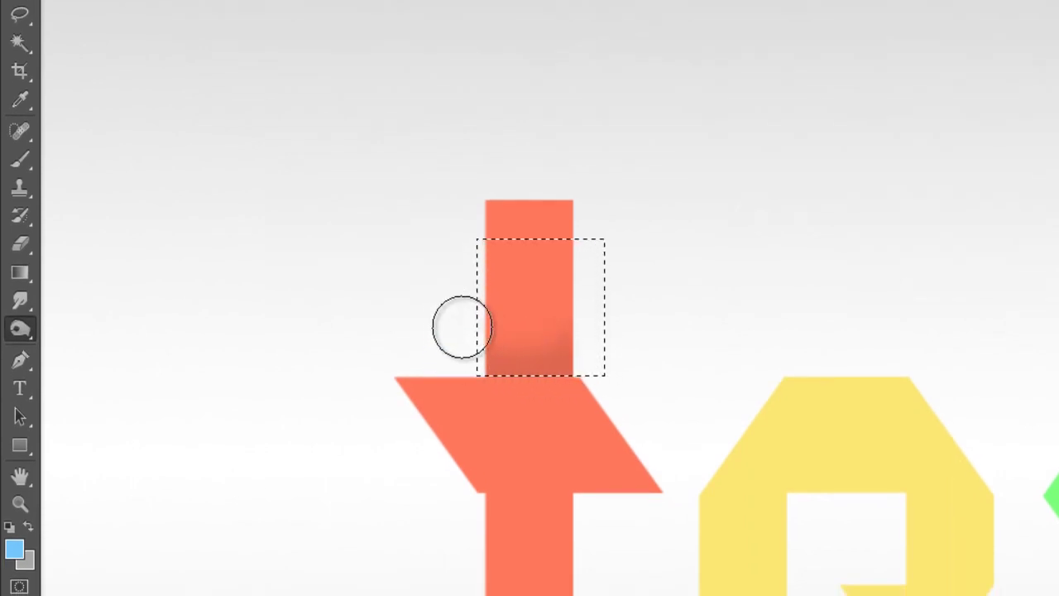
{"action": "mouse_move", "coordinate": [524, 362]}
{"action": "left_mouse_down"}
{"action": "mouse_move", "coordinate": [620, 323]}
{"action": "mouse_move", "coordinate": [581, 372]}
{"action": "mouse_move", "coordinate": [513, 386]}
{"action": "left_mouse_up"}
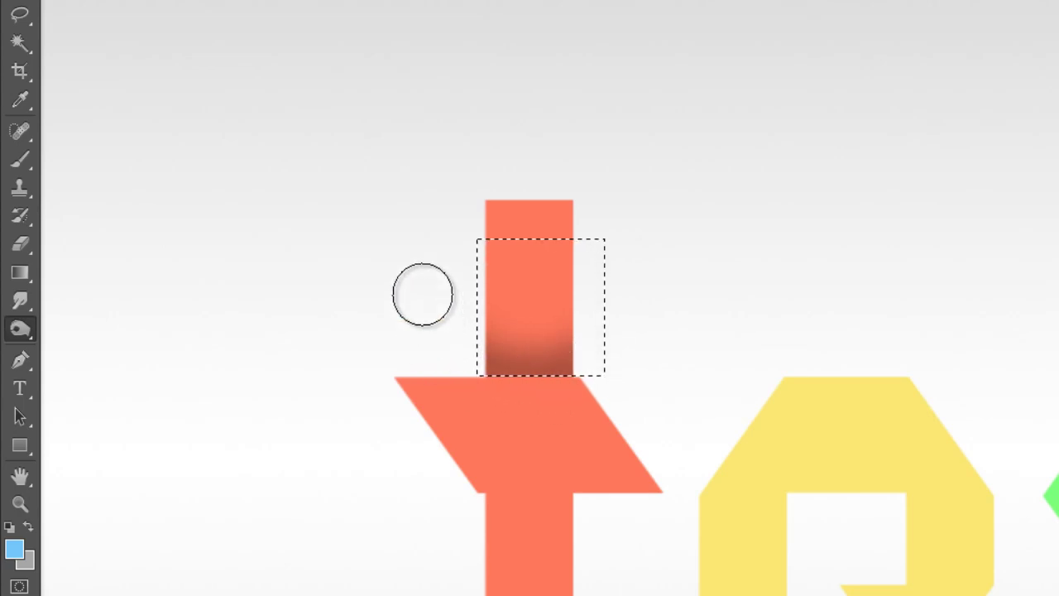
{"action": "left_click_drag", "start_coordinate": [531, 351], "coordinate": [563, 347]}
Step: Select the t's lower stem and burn shading along its top edge
{"action": "key", "text": "m"}
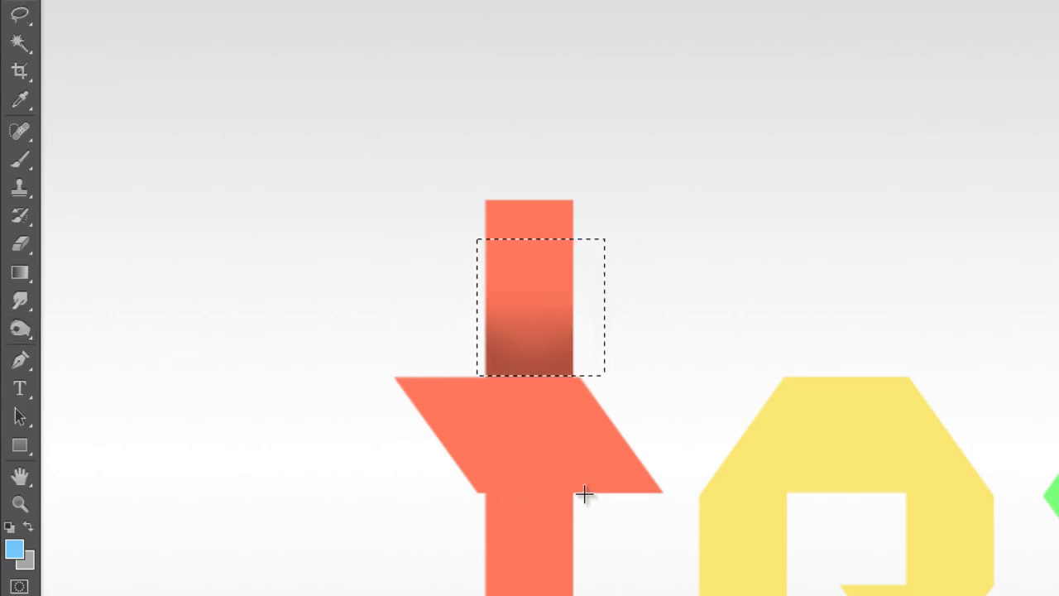
{"action": "left_click_drag", "start_coordinate": [584, 495], "coordinate": [485, 579]}
{"action": "left_click", "coordinate": [23, 230]}
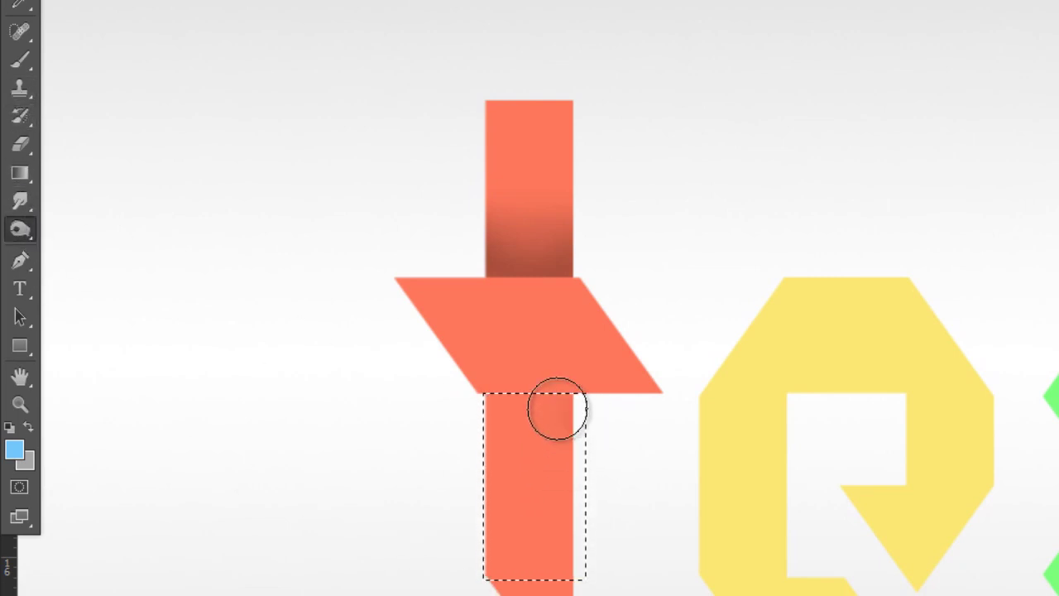
{"action": "mouse_move", "coordinate": [554, 408]}
{"action": "left_mouse_down"}
{"action": "mouse_move", "coordinate": [492, 419]}
{"action": "mouse_move", "coordinate": [556, 390]}
{"action": "left_mouse_up"}
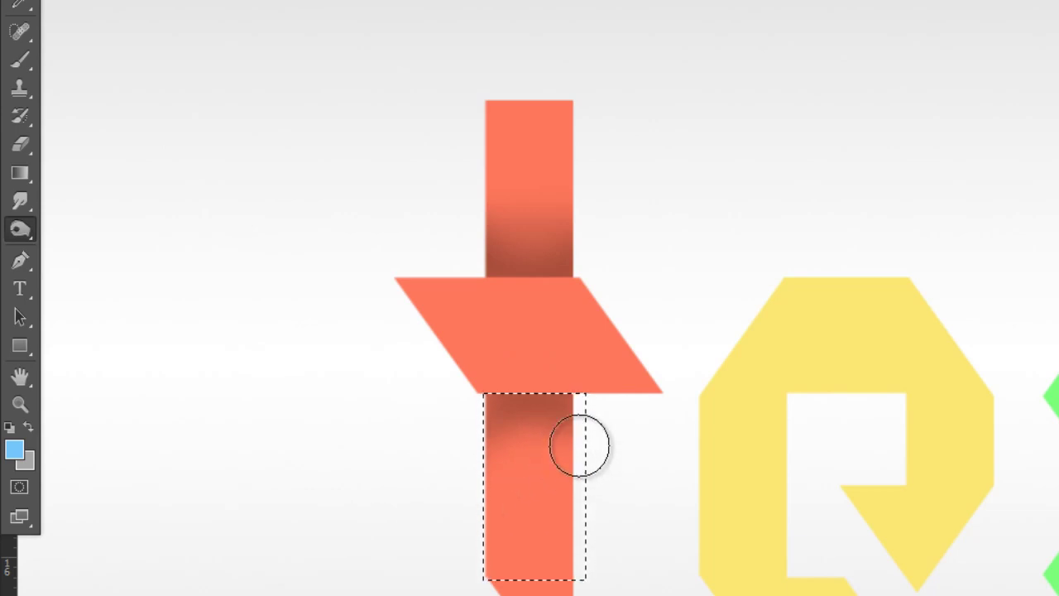
{"action": "left_click_drag", "start_coordinate": [580, 442], "coordinate": [490, 427]}
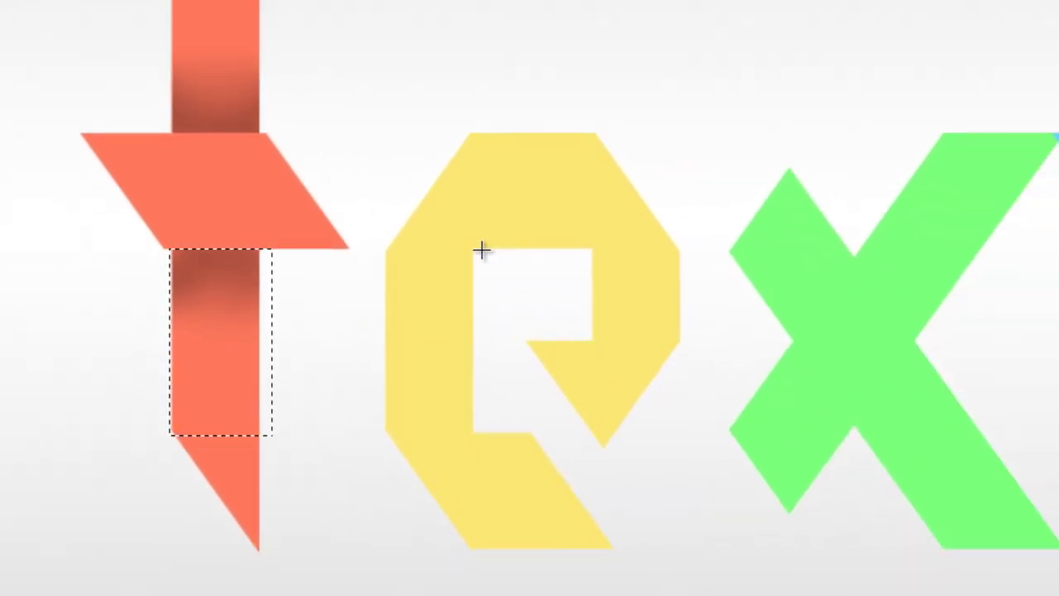
Step: Select the yellow e's left stem and burn its top and bottom edges
{"action": "left_click_drag", "start_coordinate": [483, 247], "coordinate": [415, 370]}
{"action": "left_click_drag", "start_coordinate": [489, 431], "coordinate": [373, 248]}
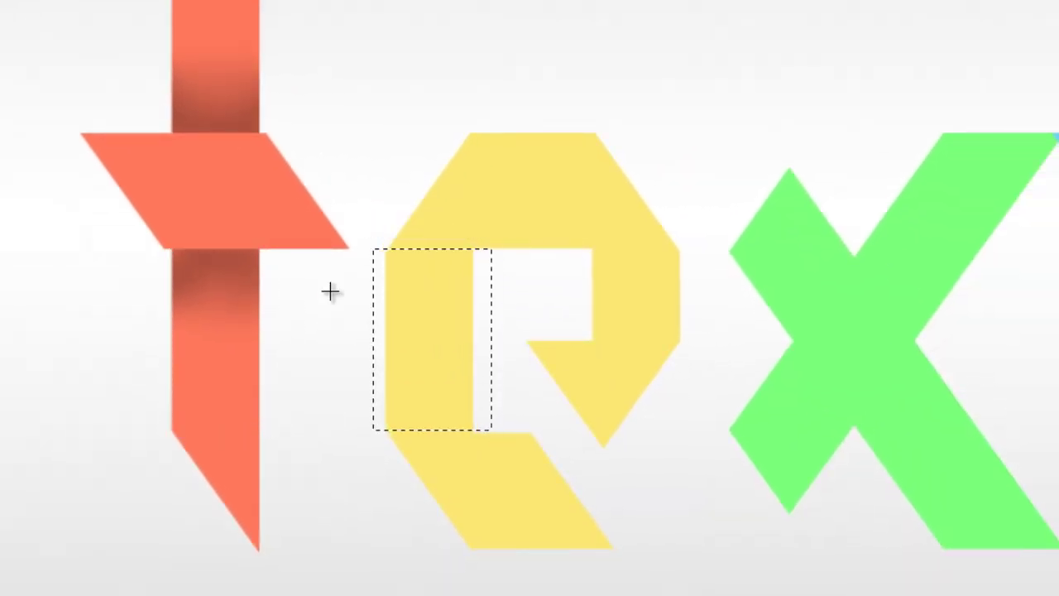
{"action": "key", "text": "o"}
{"action": "left_click_drag", "start_coordinate": [468, 269], "coordinate": [353, 281]}
{"action": "left_click_drag", "start_coordinate": [551, 413], "coordinate": [356, 409]}
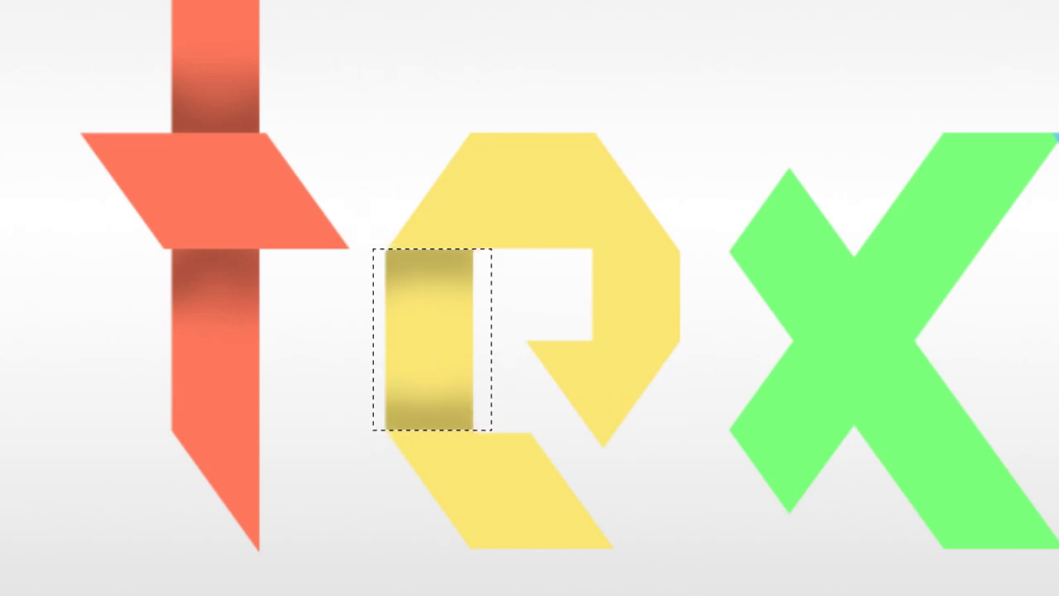
Step: Burn the top and bottom of the e's right block, then deselect
{"action": "left_click_drag", "start_coordinate": [578, 248], "coordinate": [720, 339]}
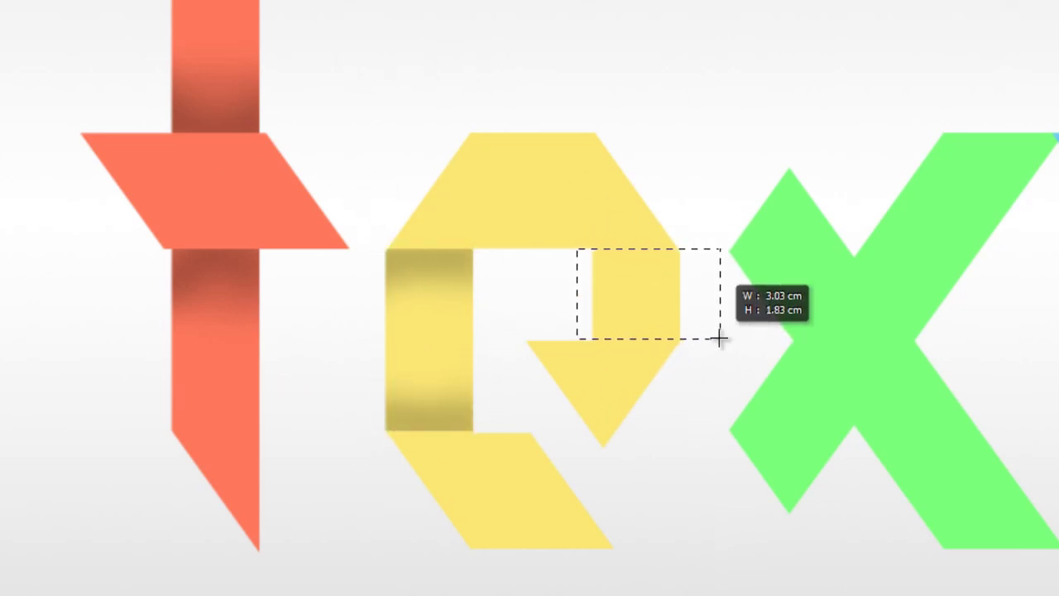
{"action": "left_click_drag", "start_coordinate": [681, 268], "coordinate": [579, 266]}
{"action": "left_click_drag", "start_coordinate": [687, 327], "coordinate": [543, 326]}
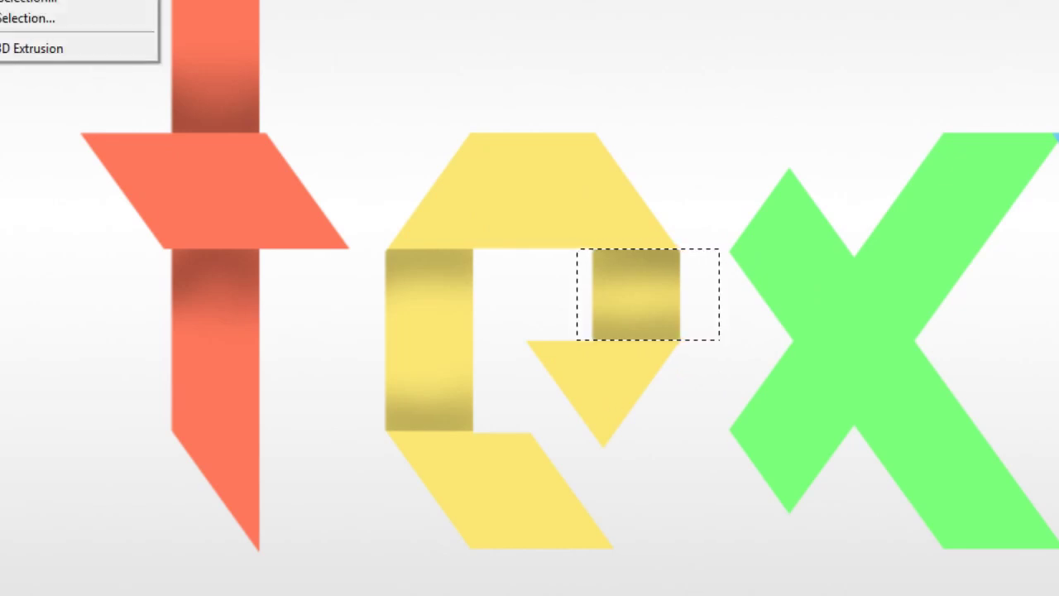
{"action": "key", "text": "ctrl+d"}
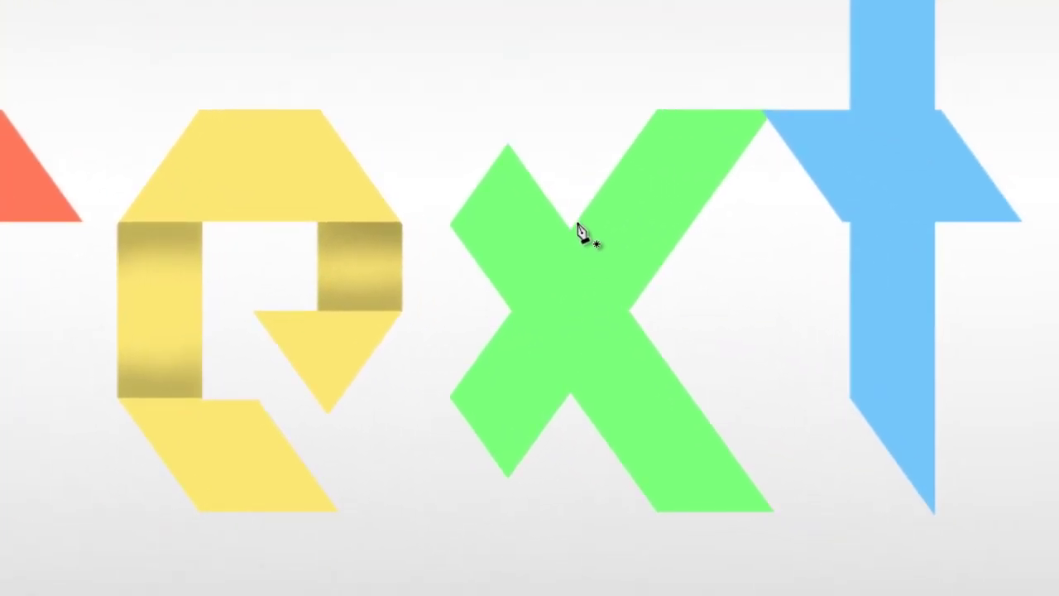
Step: Pen-outline the green x's upper-left arm, make it a selection, and burn its lower edge
{"action": "left_click", "coordinate": [574, 225]}
{"action": "left_click", "coordinate": [437, 222]}
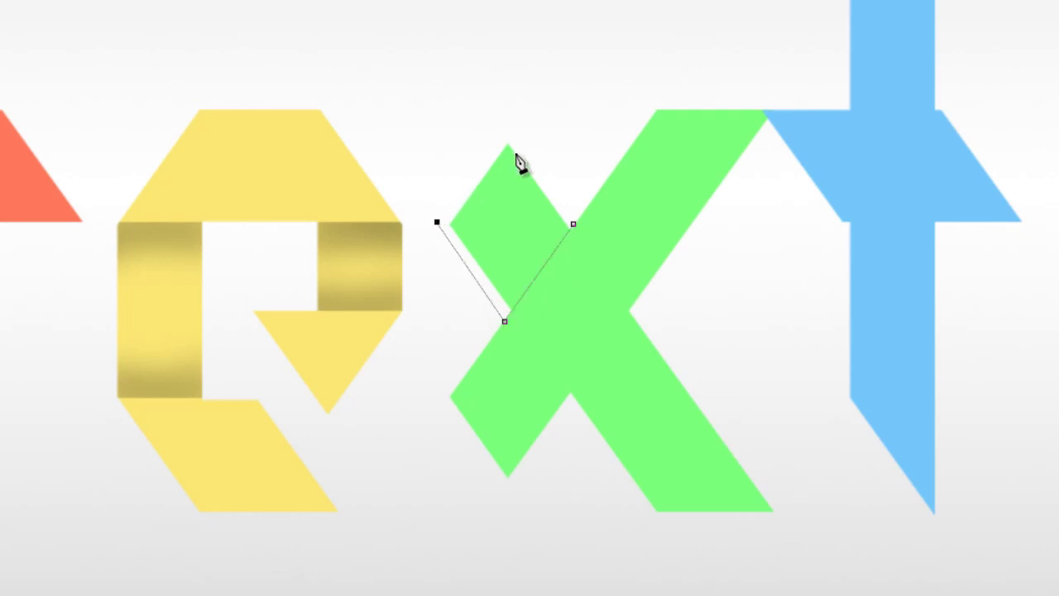
{"action": "left_click", "coordinate": [513, 127]}
{"action": "left_click", "coordinate": [573, 224]}
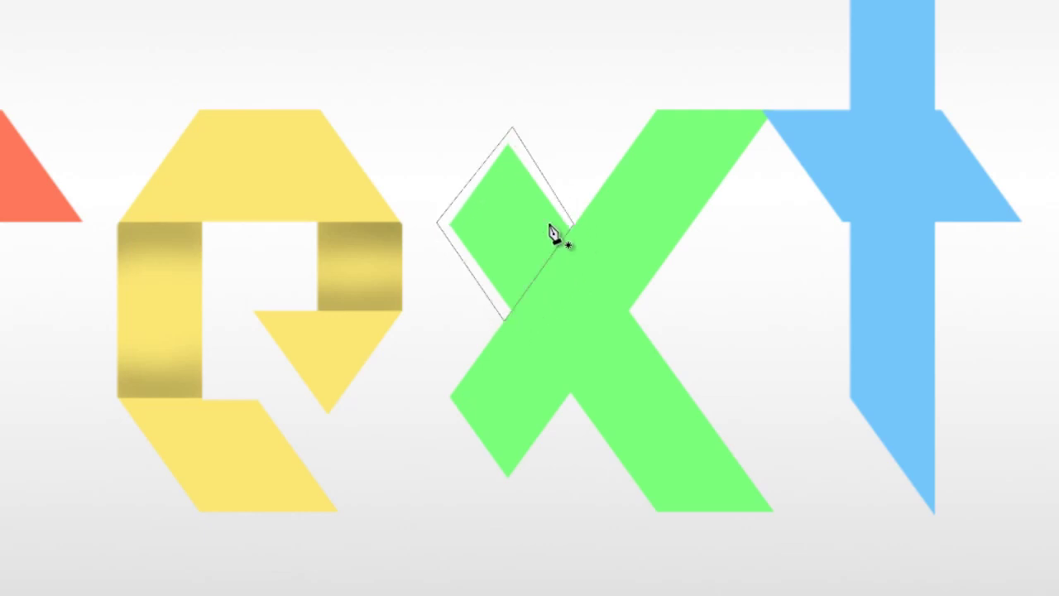
{"action": "right_click", "coordinate": [503, 221]}
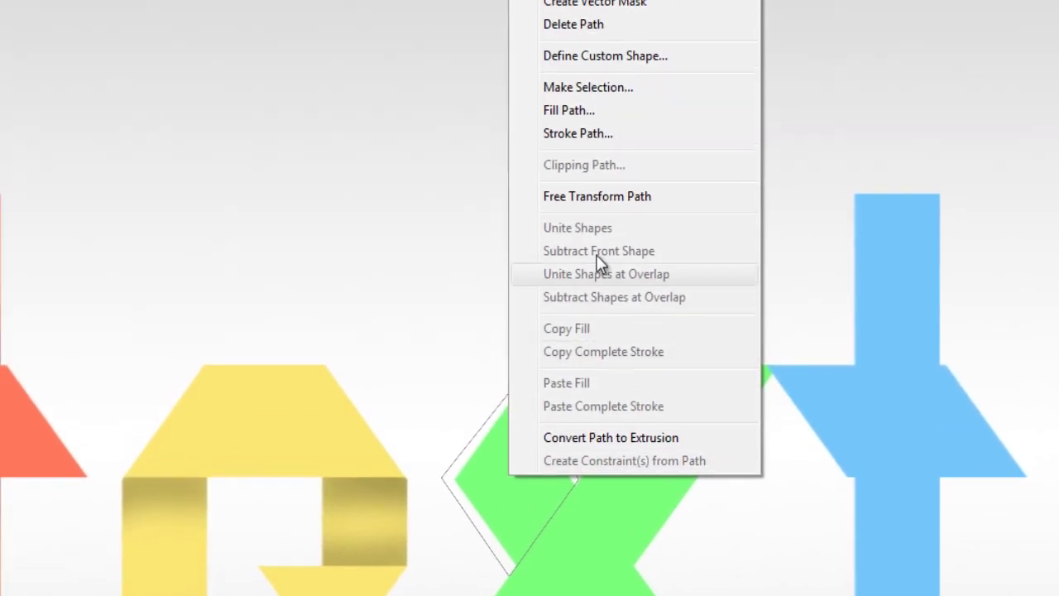
{"action": "left_click", "coordinate": [588, 88]}
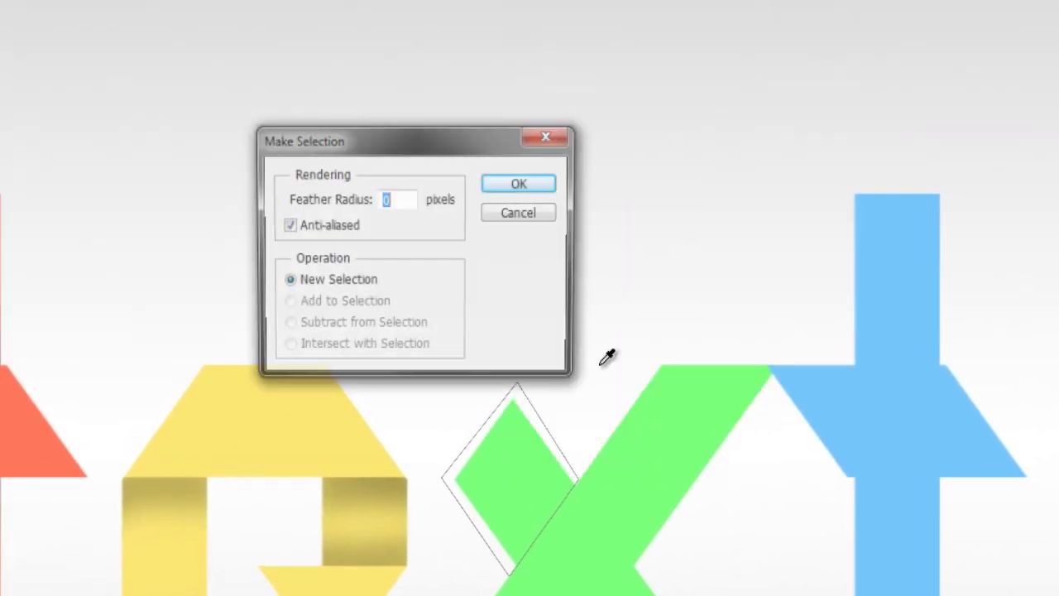
{"action": "left_click", "coordinate": [521, 184]}
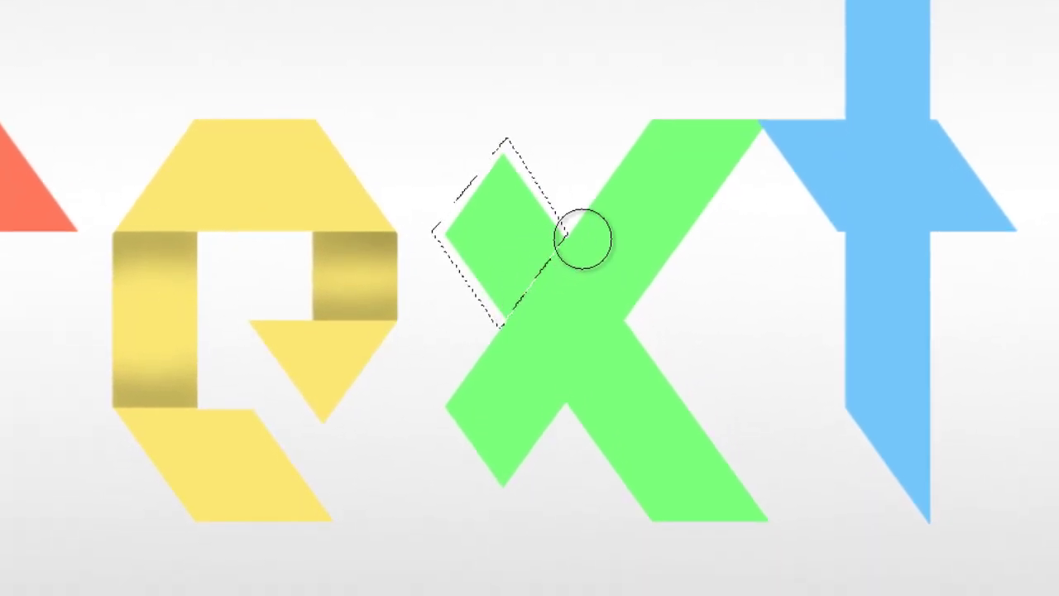
{"action": "mouse_move", "coordinate": [560, 232]}
{"action": "left_mouse_down"}
{"action": "mouse_move", "coordinate": [496, 302]}
{"action": "mouse_move", "coordinate": [473, 307]}
{"action": "mouse_move", "coordinate": [576, 246]}
{"action": "left_mouse_up"}
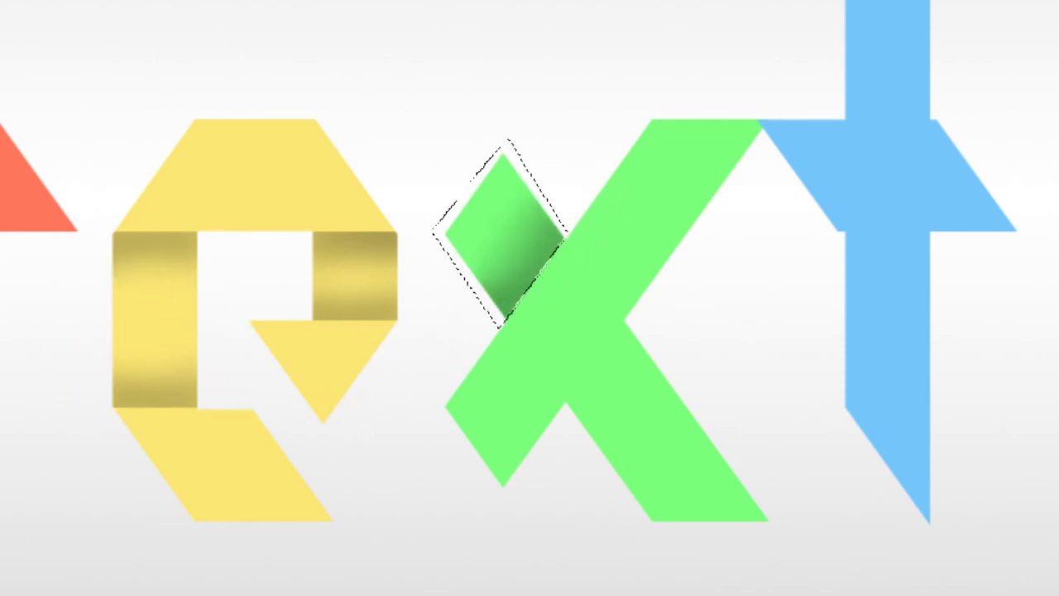
Step: Pen-outline the green x's lower-right arm, make it a selection, and burn it
{"action": "left_click", "coordinate": [625, 320]}
{"action": "left_click", "coordinate": [557, 409]}
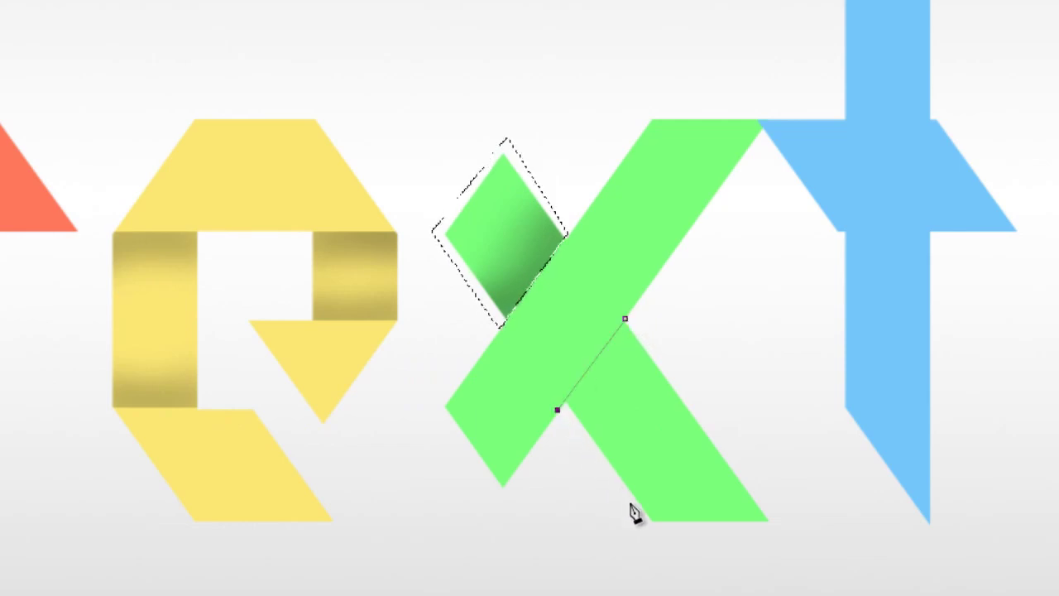
{"action": "left_click", "coordinate": [629, 502]}
{"action": "left_click", "coordinate": [716, 416]}
{"action": "left_click", "coordinate": [624, 320]}
{"action": "right_click", "coordinate": [633, 327]}
{"action": "left_click", "coordinate": [756, 92]}
{"action": "left_click", "coordinate": [662, 98]}
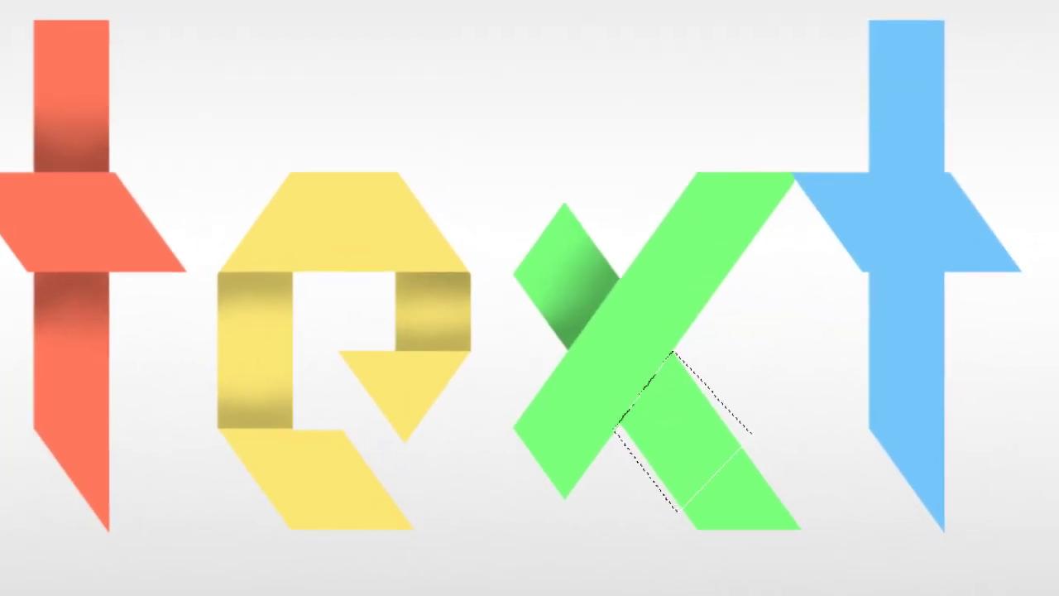
{"action": "mouse_move", "coordinate": [650, 350]}
{"action": "left_mouse_down"}
{"action": "mouse_move", "coordinate": [660, 331]}
{"action": "mouse_move", "coordinate": [601, 403]}
{"action": "left_mouse_up"}
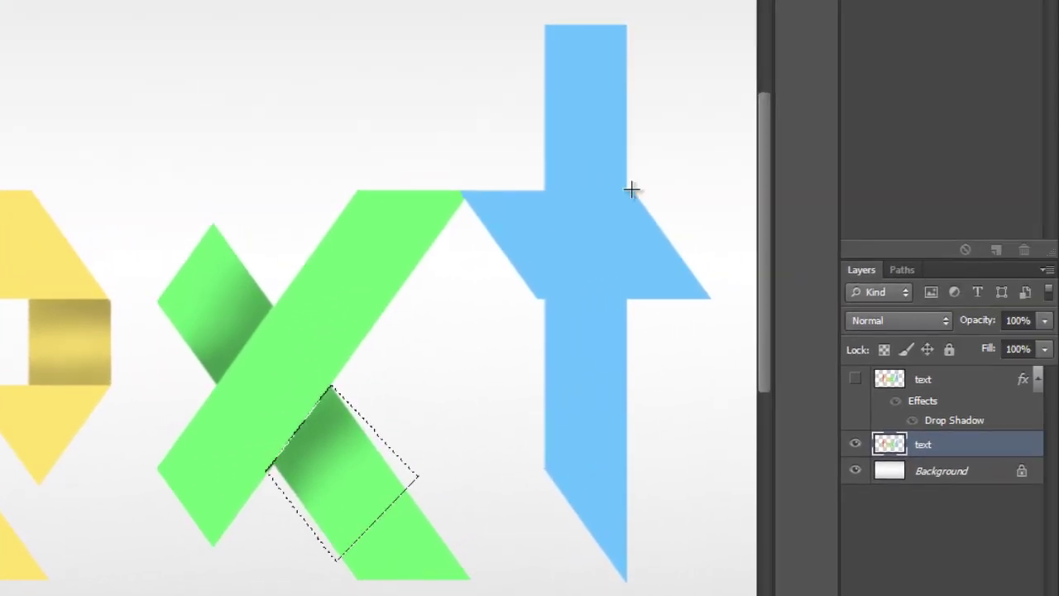
Step: Marquee and burn the blue t's upper and lower stems, then deselect
{"action": "left_click_drag", "start_coordinate": [631, 189], "coordinate": [538, 78]}
{"action": "key", "text": "b"}
{"action": "left_click_drag", "start_coordinate": [610, 224], "coordinate": [667, 168]}
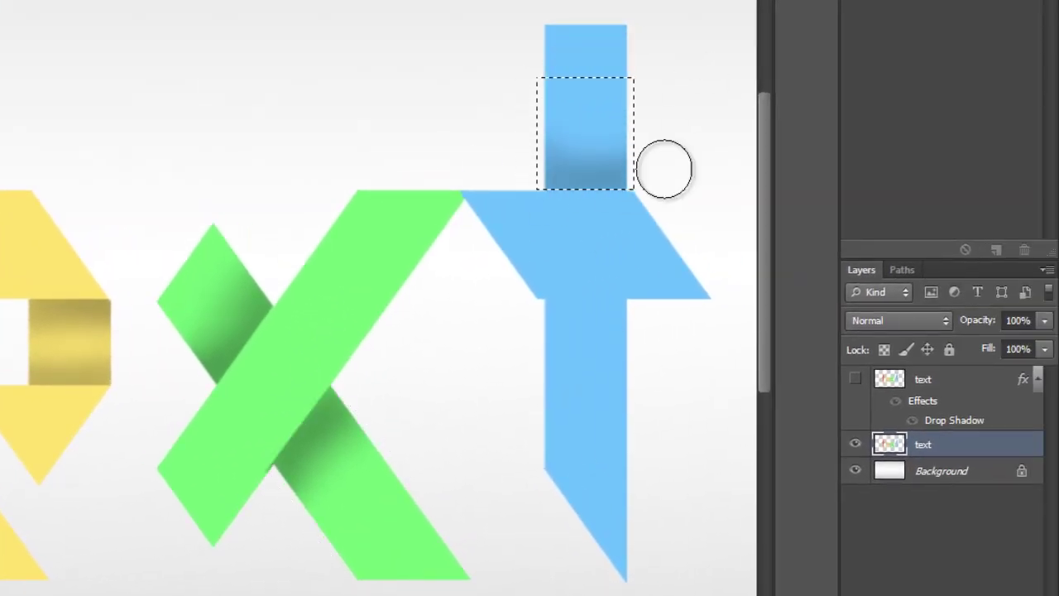
{"action": "mouse_move", "coordinate": [639, 296]}
{"action": "left_mouse_down"}
{"action": "mouse_move", "coordinate": [546, 373]}
{"action": "mouse_move", "coordinate": [536, 482]}
{"action": "left_mouse_up"}
{"action": "key", "text": "b"}
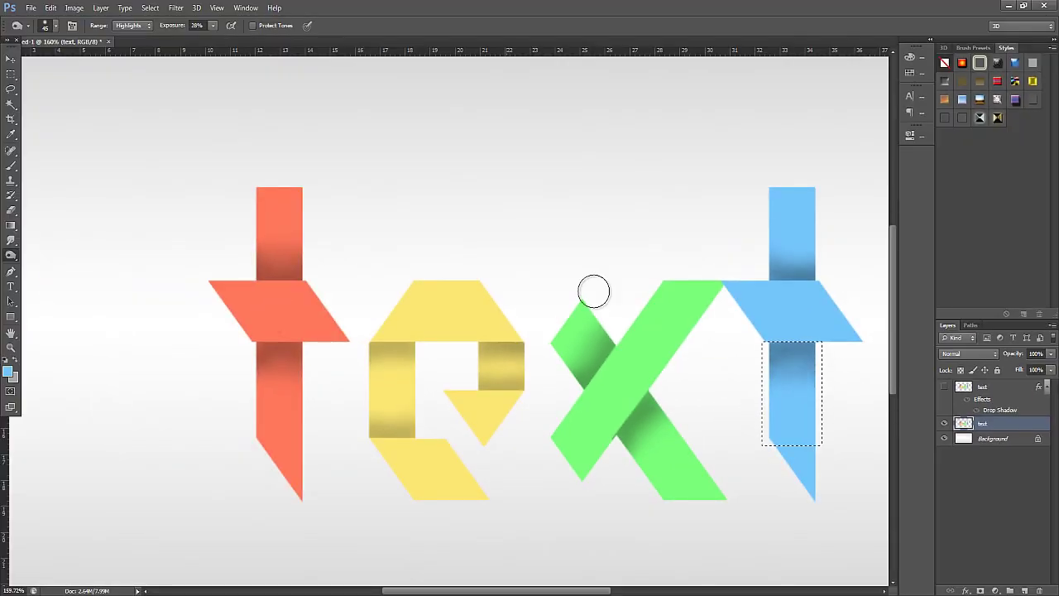
{"action": "left_click", "coordinate": [149, 8]}
{"action": "left_click", "coordinate": [166, 34]}
{"action": "scroll", "coordinate": [794, 385], "scroll_direction": "down", "scroll_amount": 1}
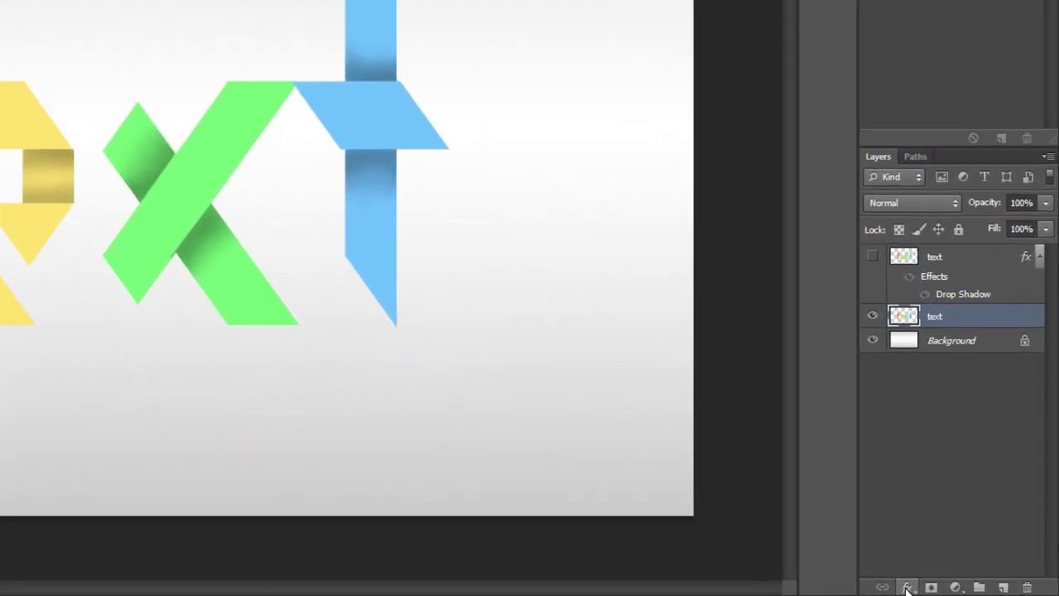
Step: Add a drop shadow to the text layer: opacity 20%, distance 3 px, spread 2%, size 6 px
{"action": "left_click", "coordinate": [965, 590]}
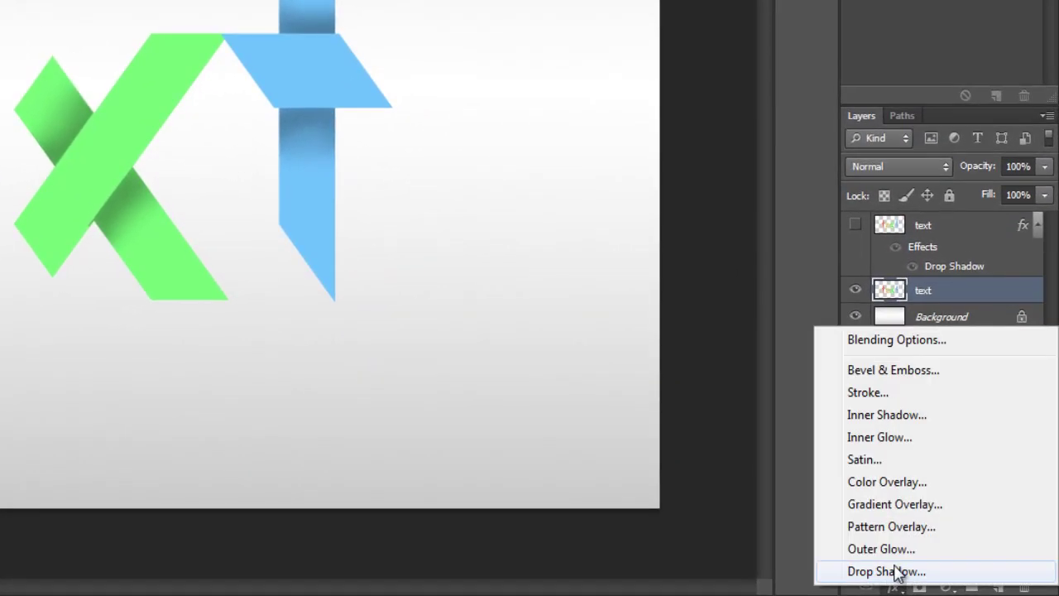
{"action": "left_click", "coordinate": [899, 571]}
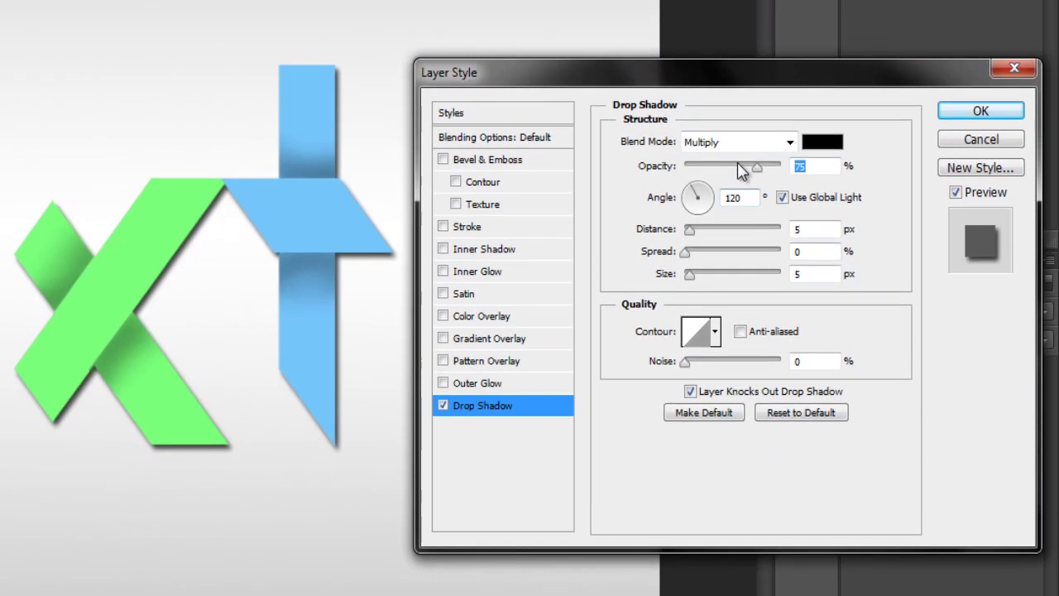
{"action": "left_click_drag", "start_coordinate": [757, 166], "coordinate": [707, 170]}
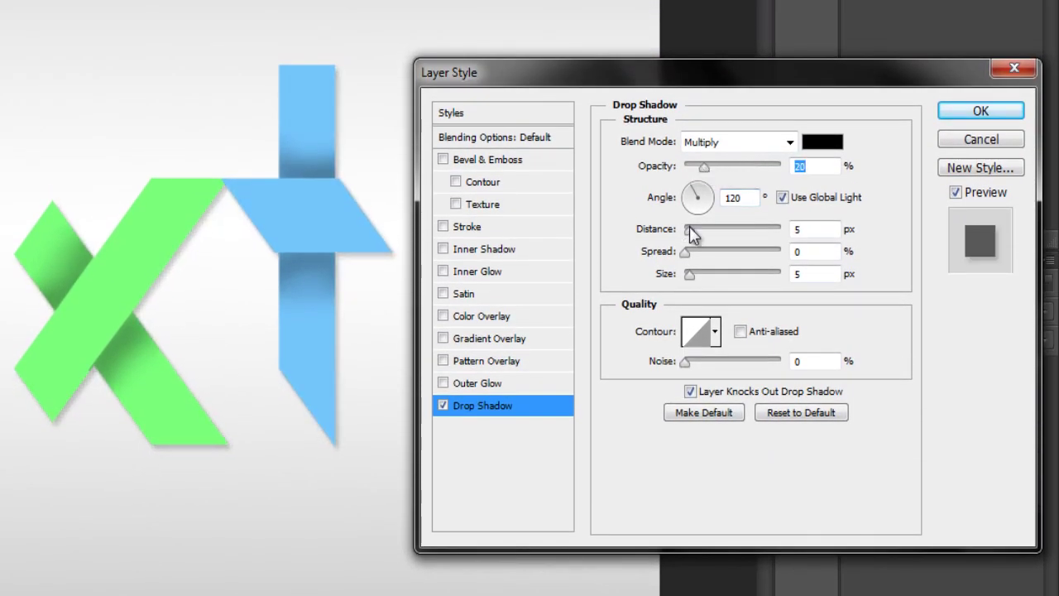
{"action": "double_click", "coordinate": [805, 230]}
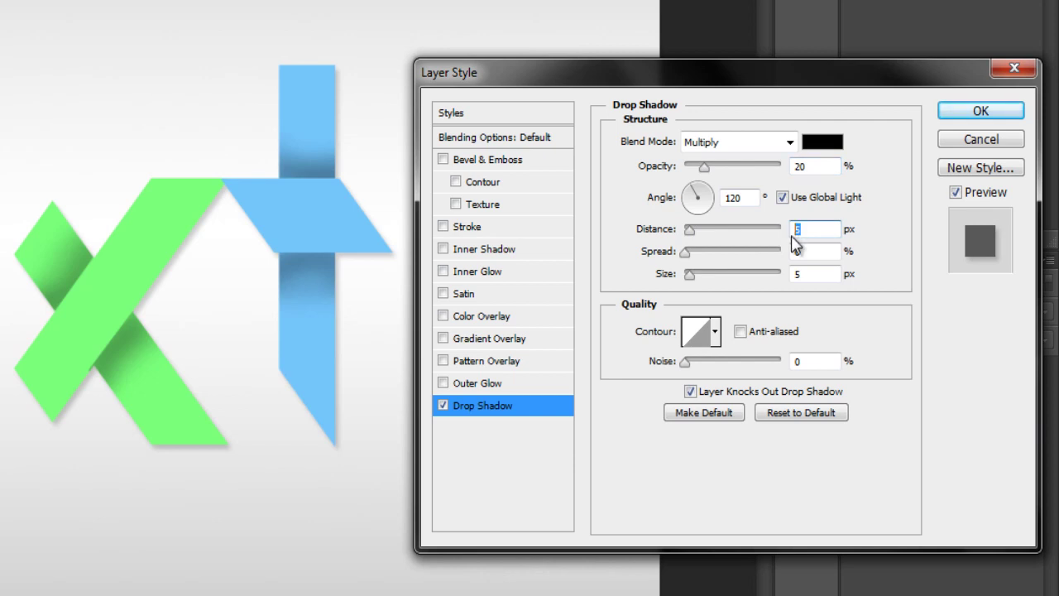
{"action": "type", "text": "3"}
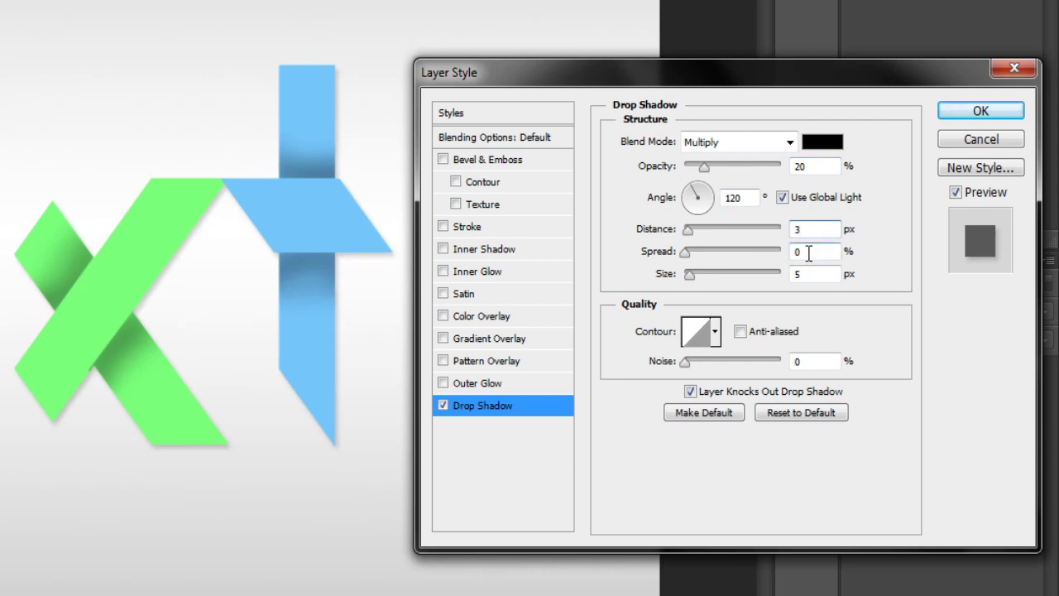
{"action": "key", "text": "Tab"}
{"action": "type", "text": "2"}
{"action": "double_click", "coordinate": [794, 275]}
{"action": "type", "text": "6"}
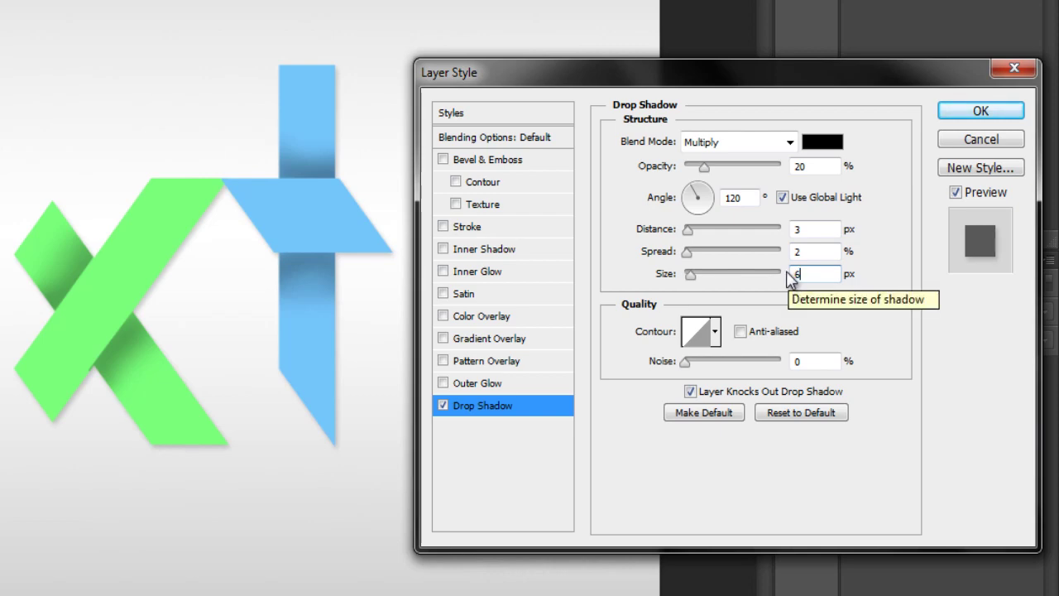
{"action": "left_click", "coordinate": [972, 114]}
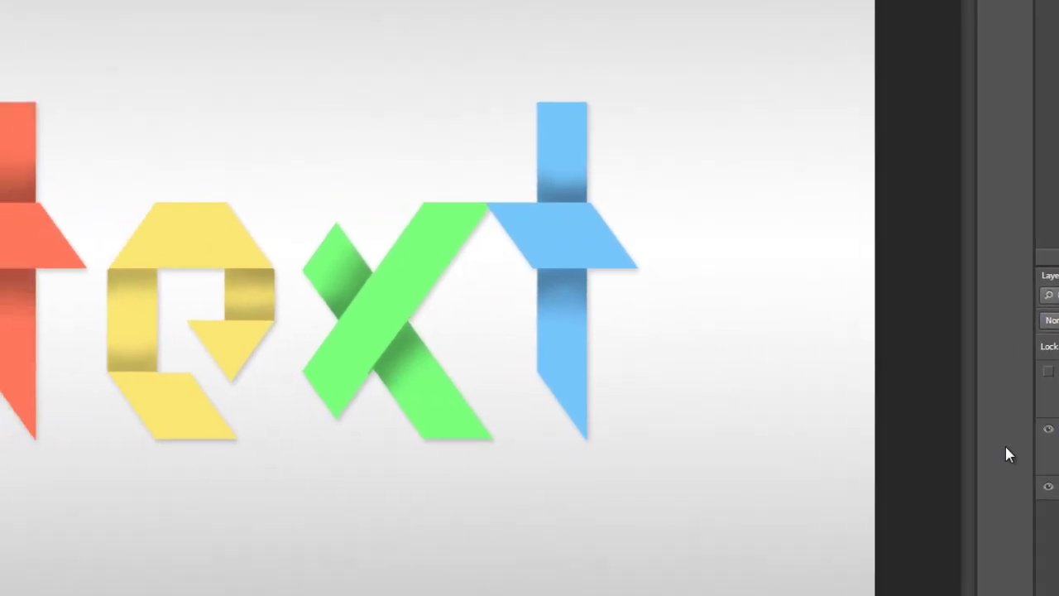